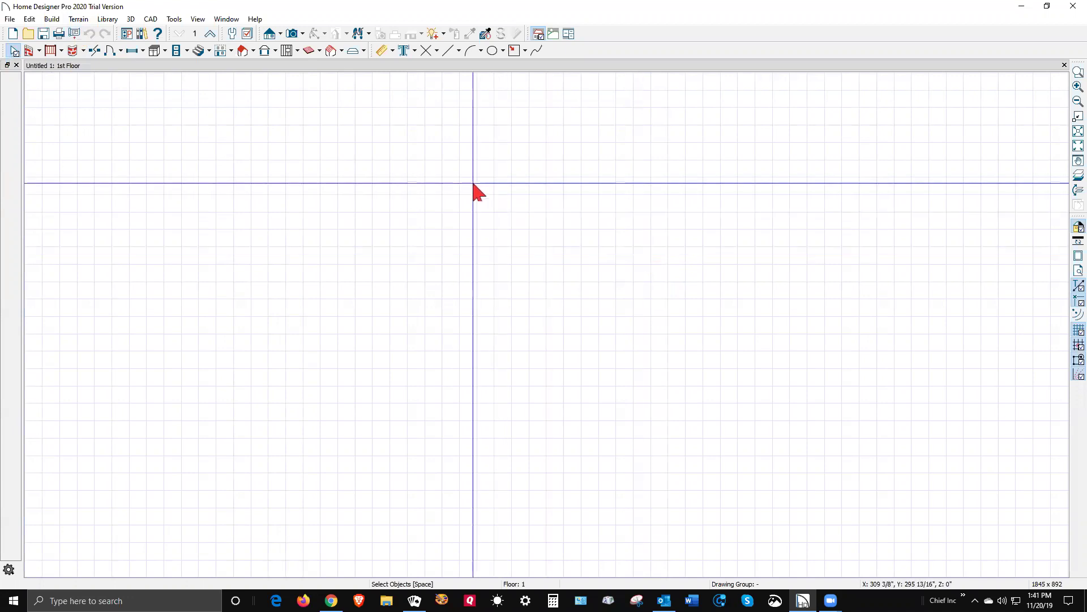
# Open the Full Camera defaults for editing from Default Settings under Camera Tools.
pyautogui.click(30, 18)
pyautogui.click(31, 18)
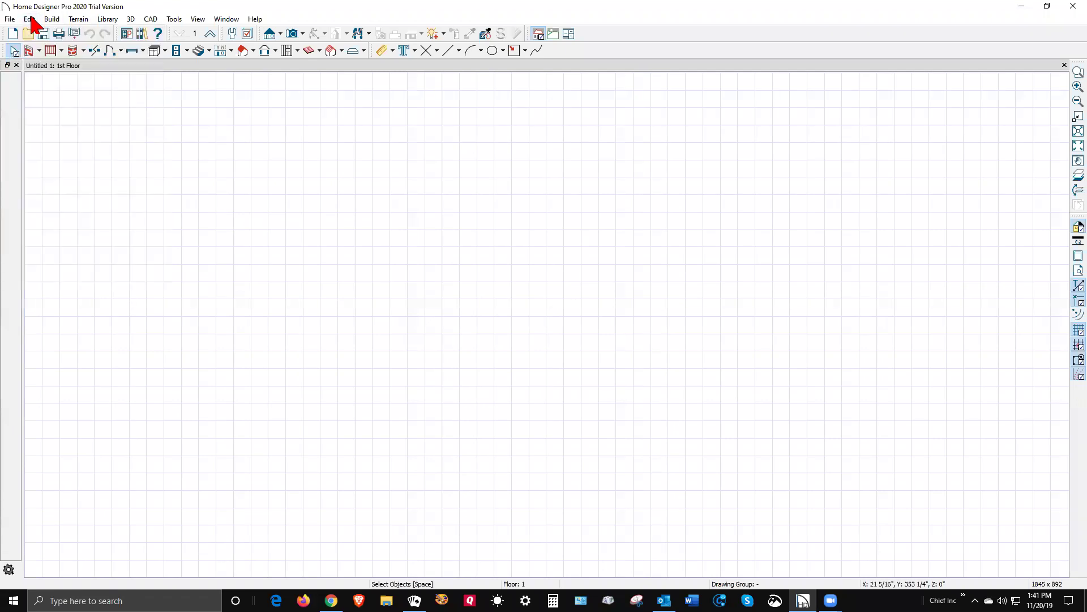
pyautogui.click(30, 19)
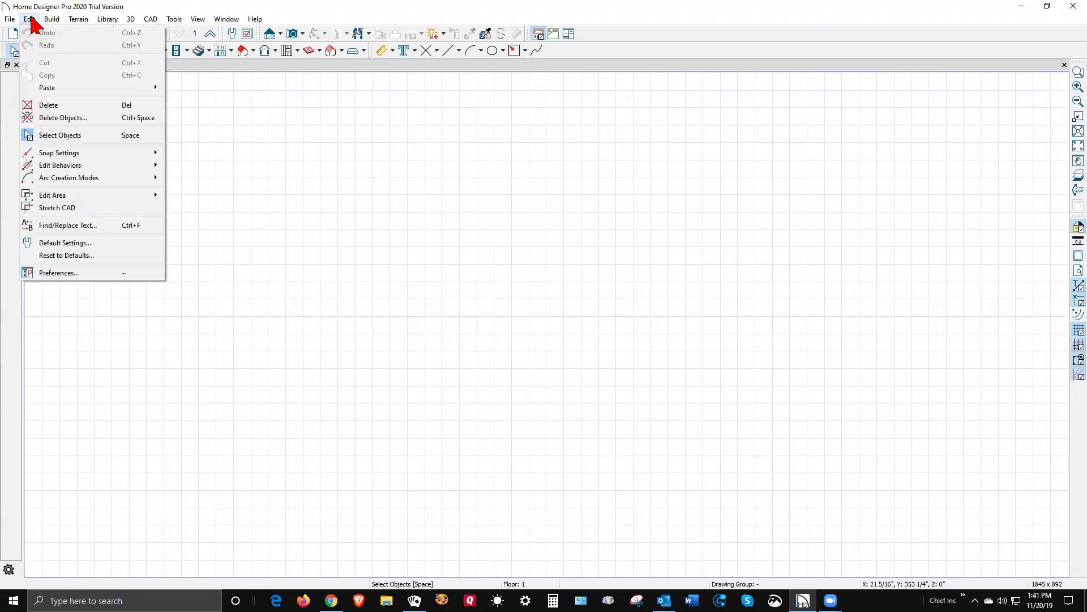
pyautogui.click(94, 243)
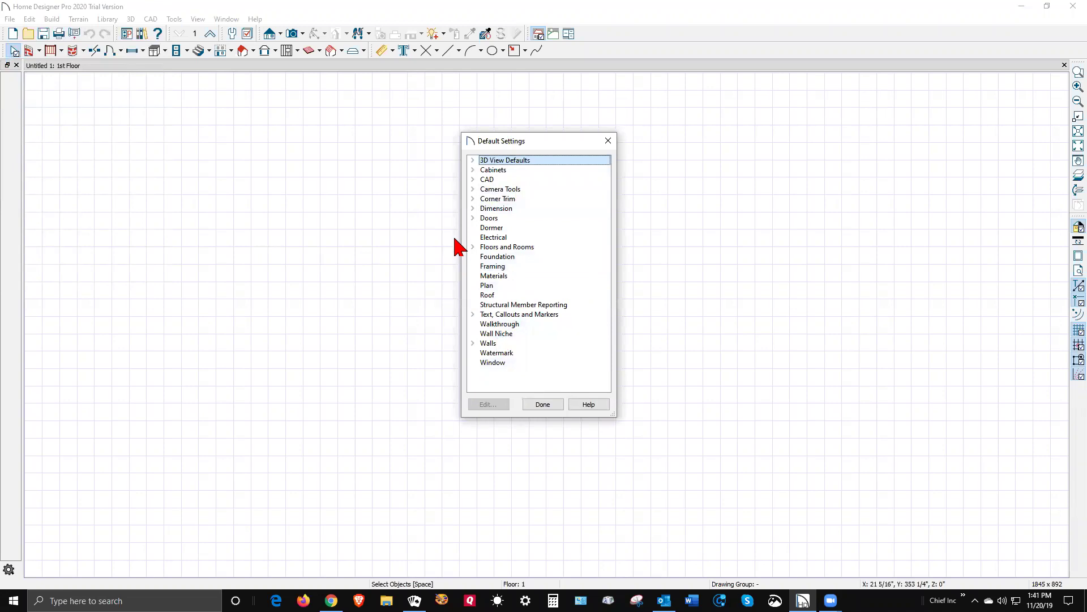
pyautogui.click(473, 190)
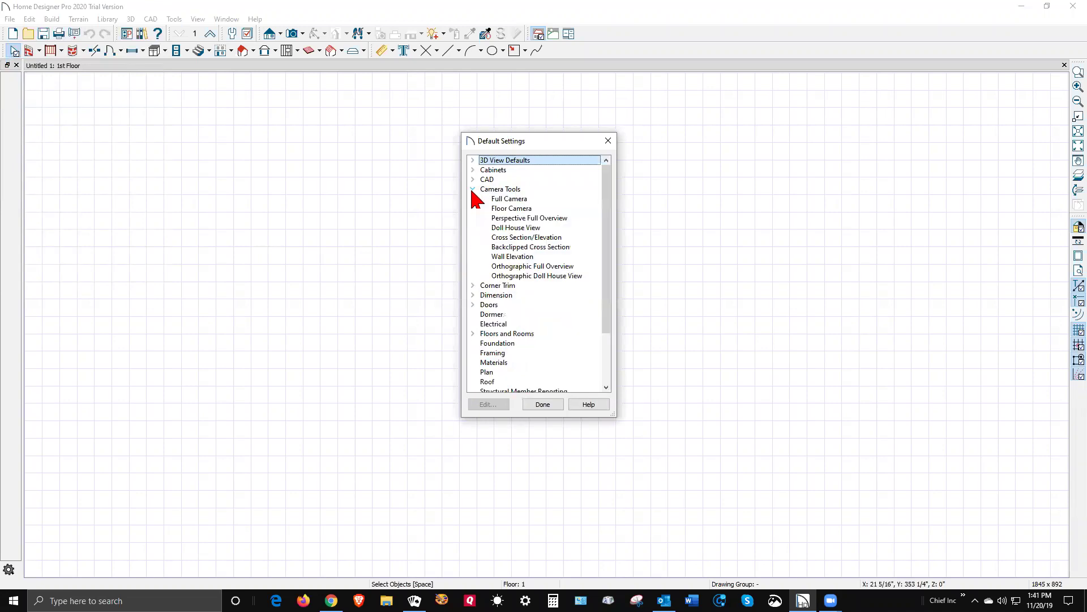
pyautogui.click(511, 200)
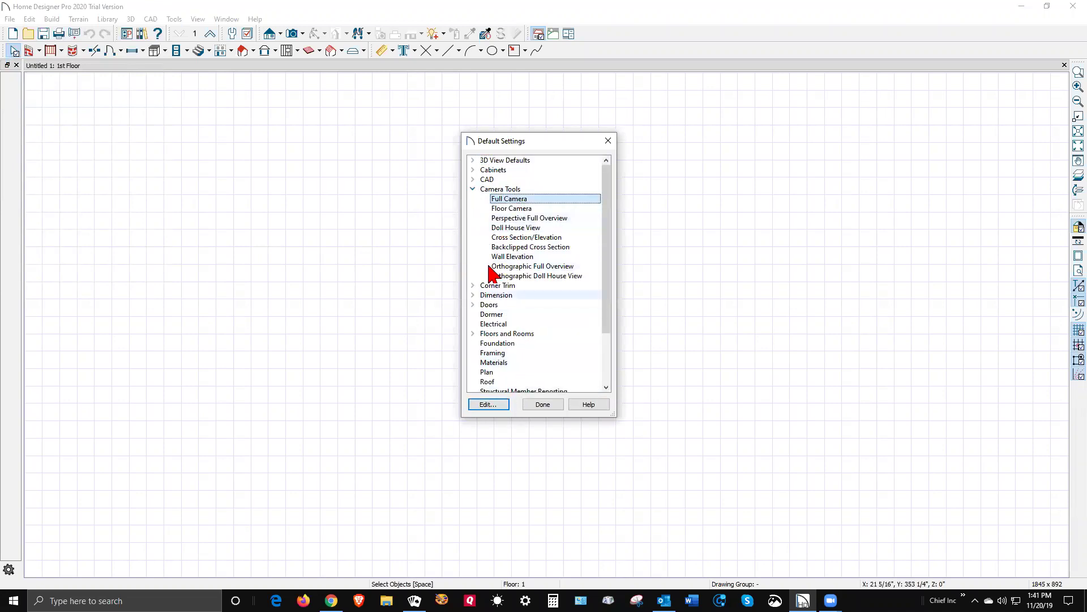
pyautogui.click(501, 405)
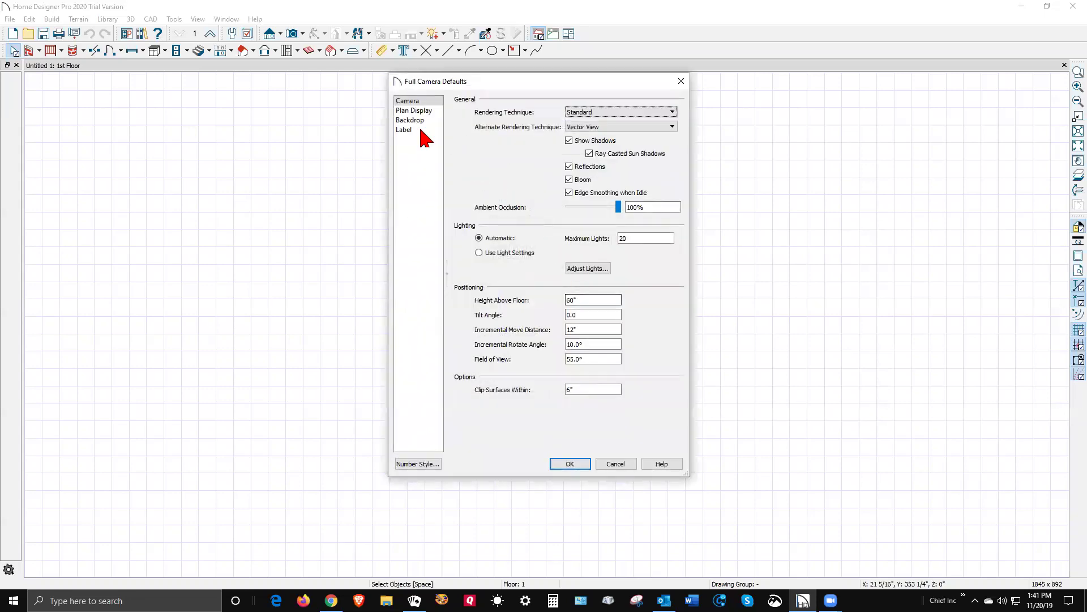
# Replace the Full Camera default backdrop Clear Sky with Golden Sunset from the backdrop library.
pyautogui.click(417, 120)
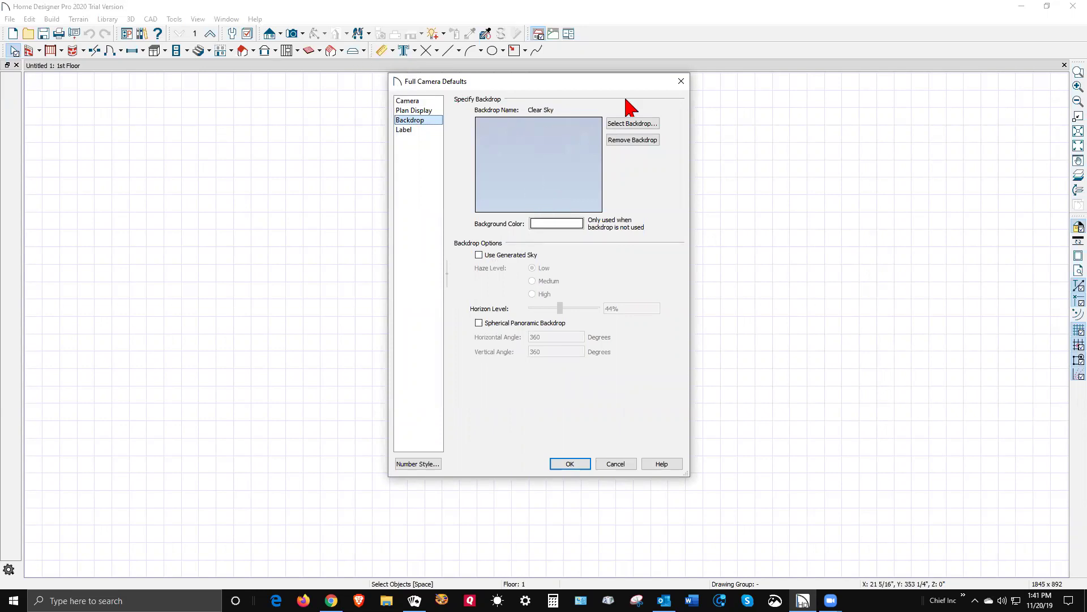
pyautogui.click(633, 124)
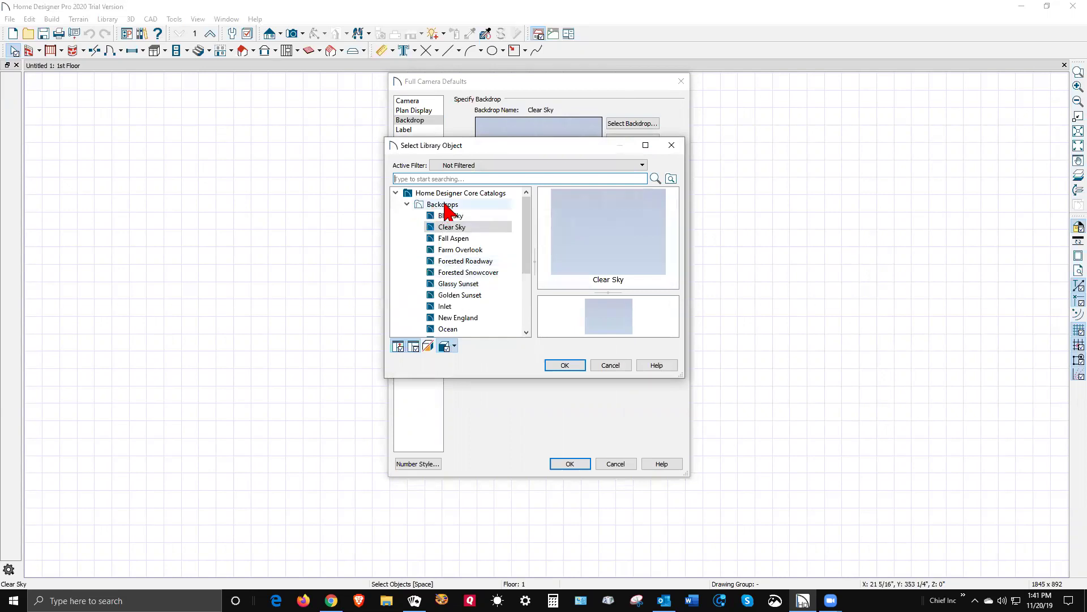
pyautogui.click(452, 228)
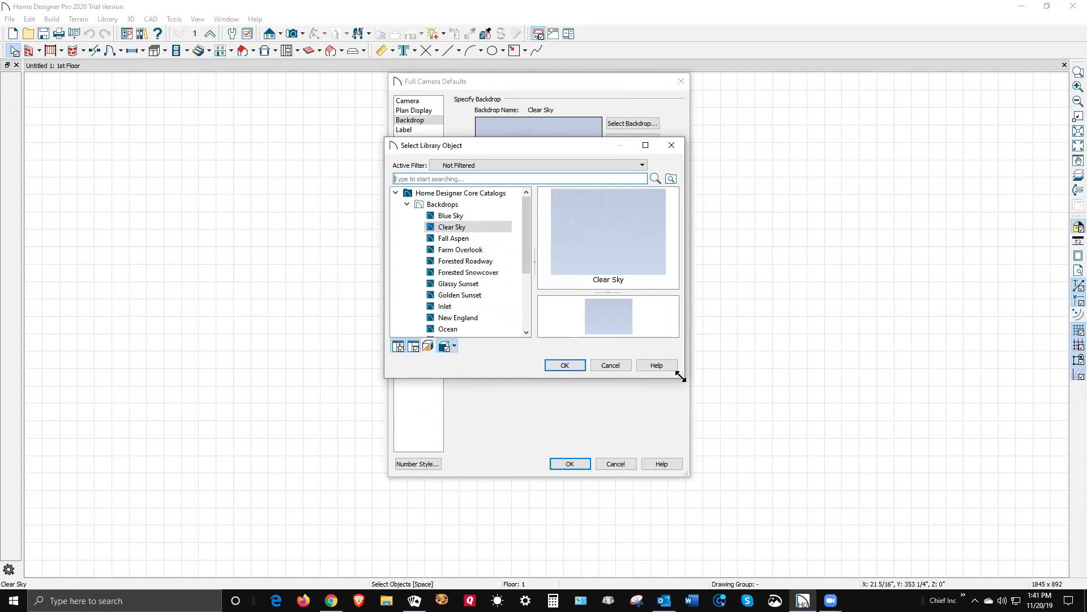
pyautogui.moveTo(680, 376); pyautogui.dragTo(781, 561)
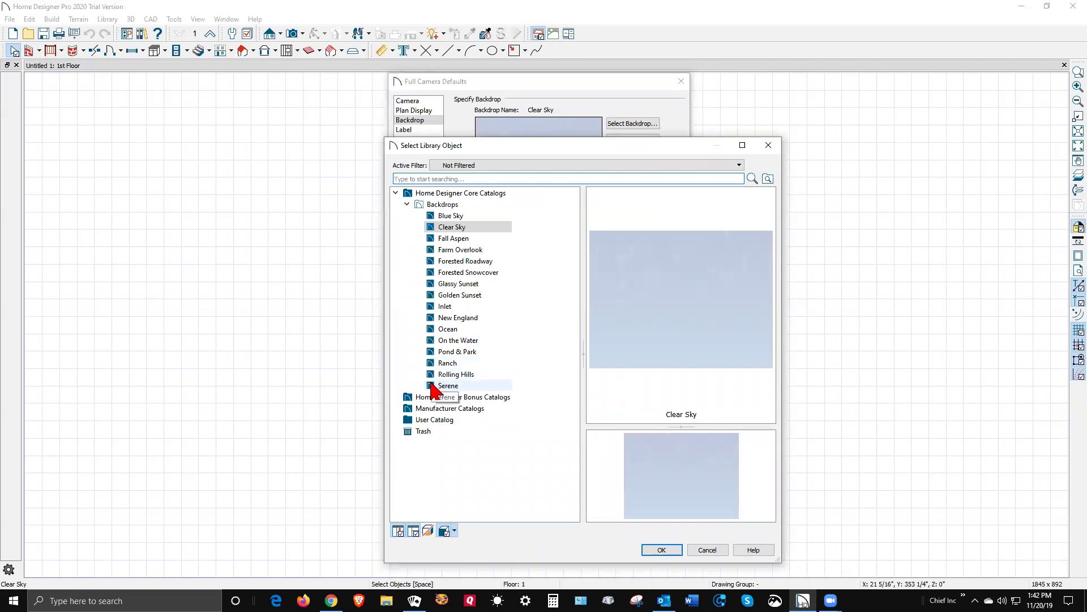
pyautogui.click(448, 295)
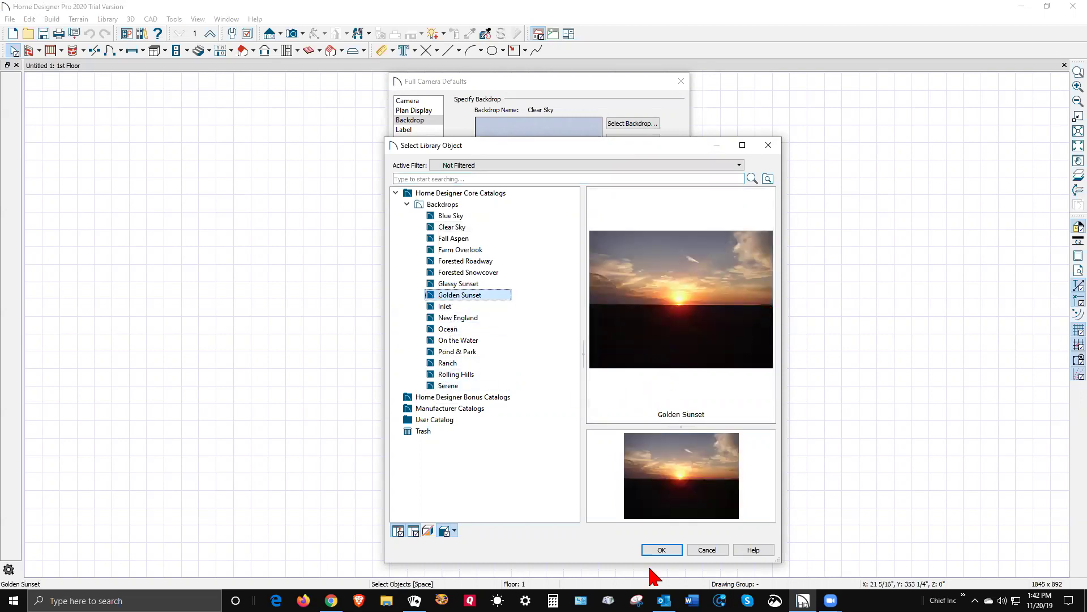
pyautogui.click(651, 549)
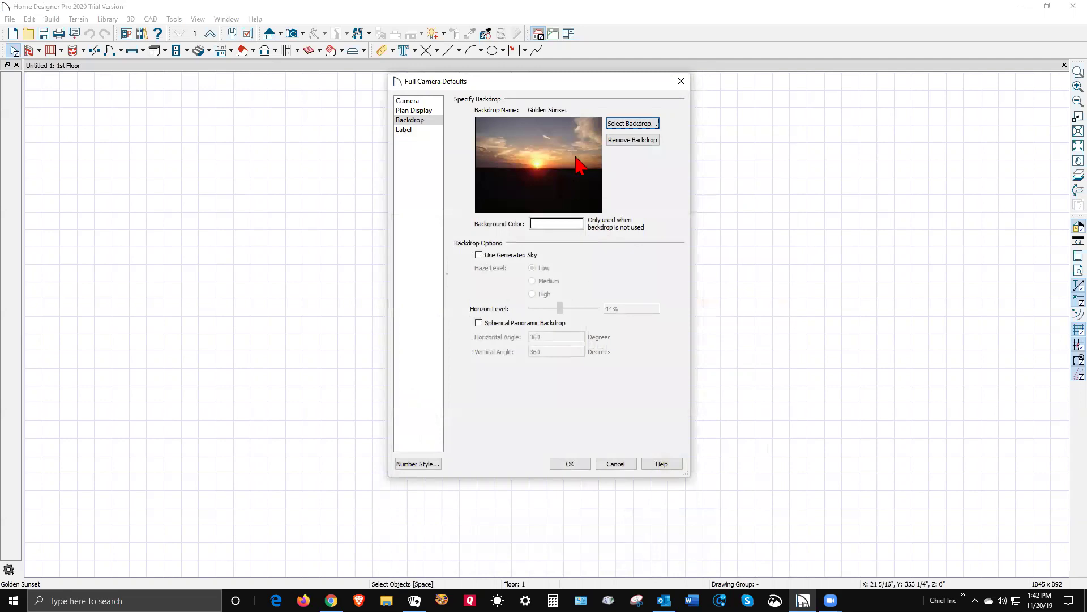
# Save the Full Camera defaults, then browse the Camera Tools entries and select Perspective Full Overview.
pyautogui.click(564, 465)
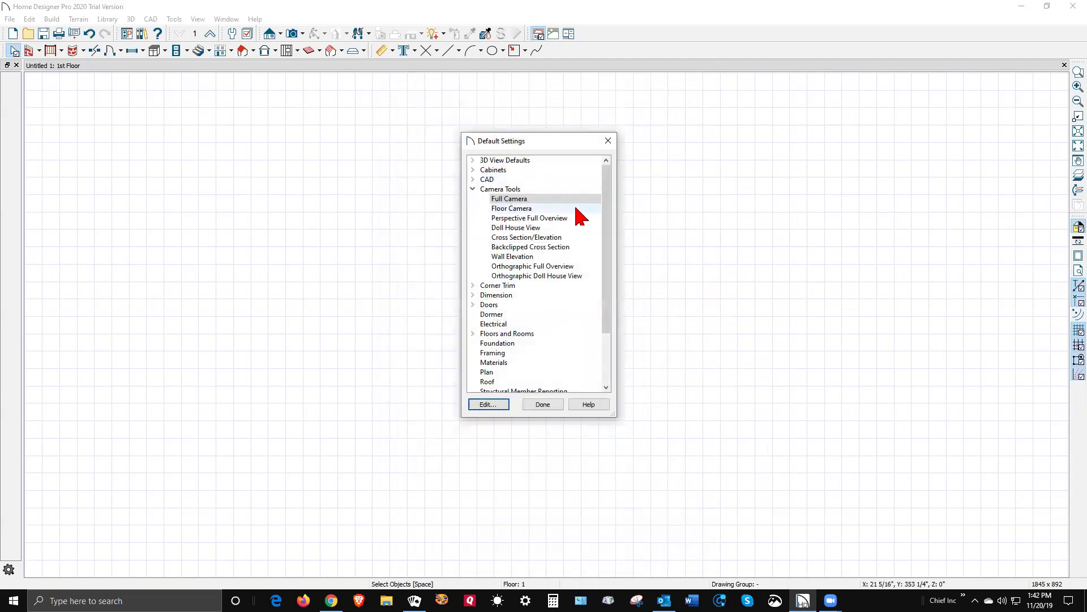
pyautogui.click(506, 258)
pyautogui.click(511, 249)
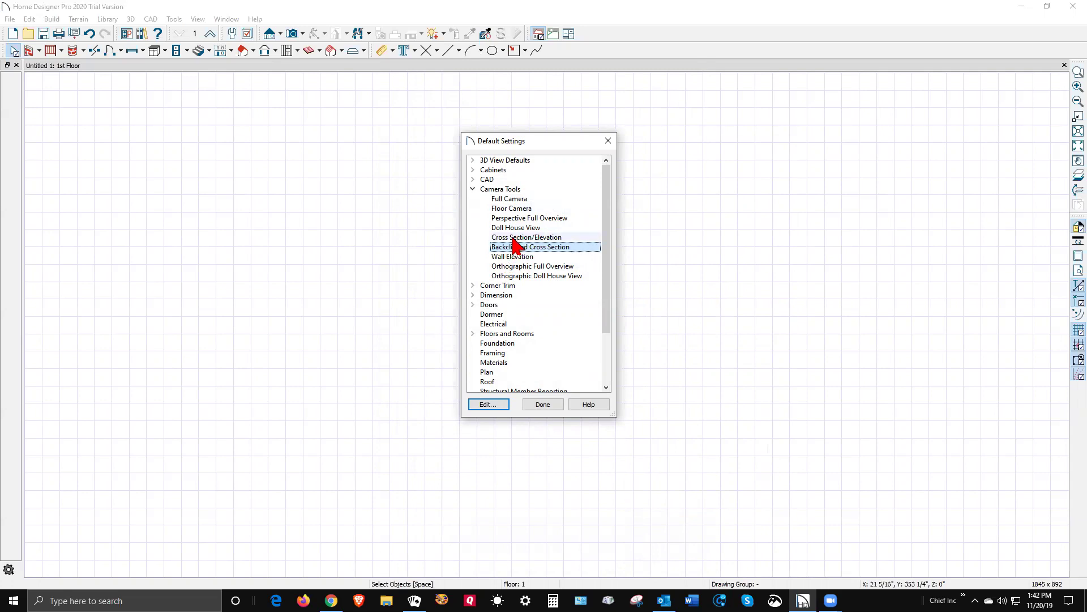
pyautogui.click(513, 238)
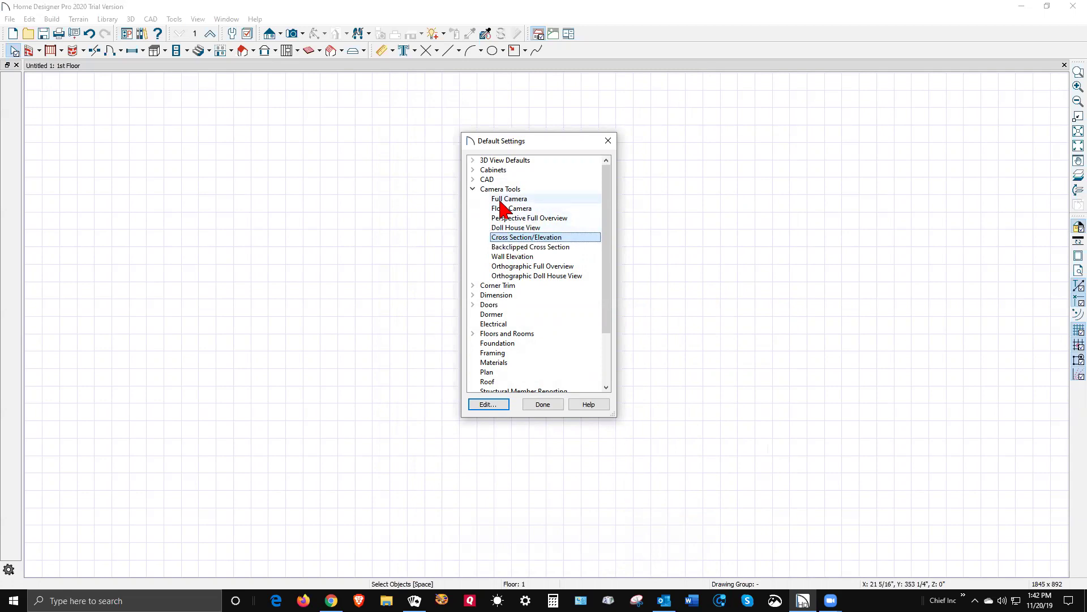
pyautogui.click(501, 199)
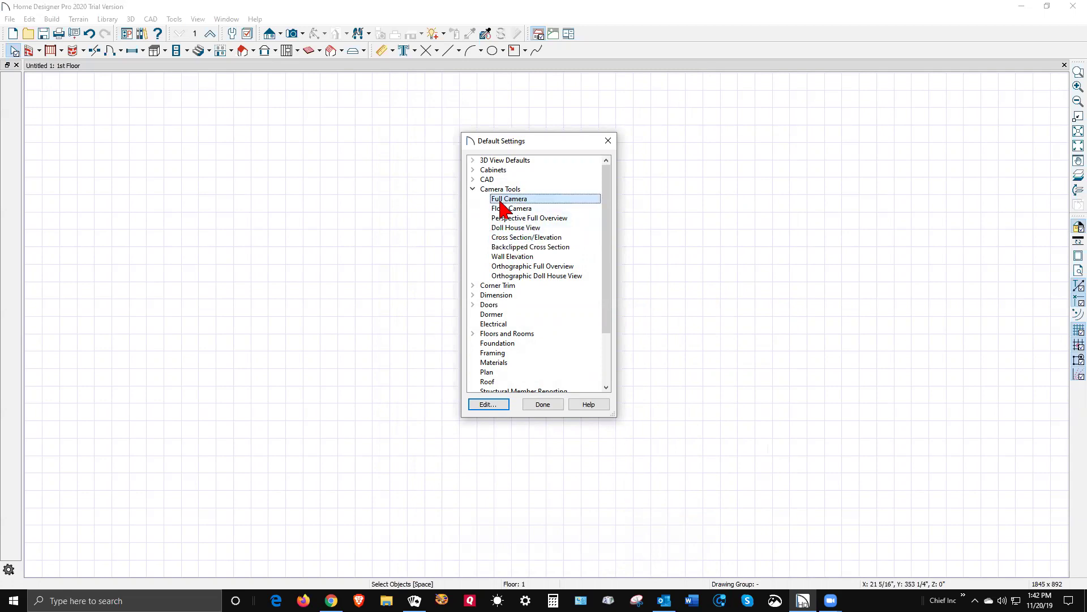
pyautogui.click(547, 218)
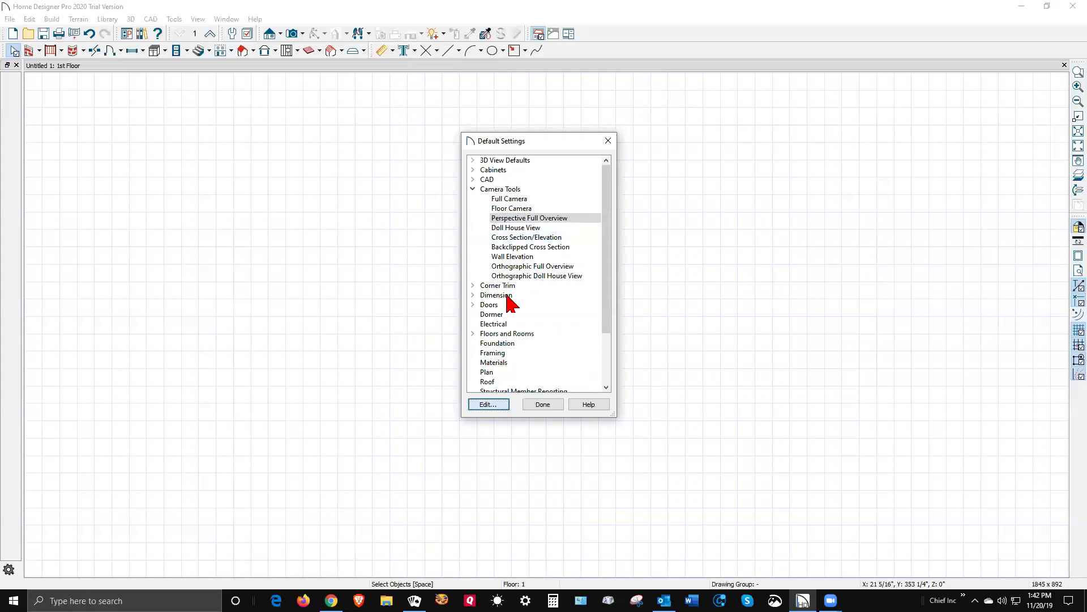
# Make Rolling Hills the Perspective Full Overview default backdrop and close Default Settings.
pyautogui.press('Return')
pyautogui.click(418, 120)
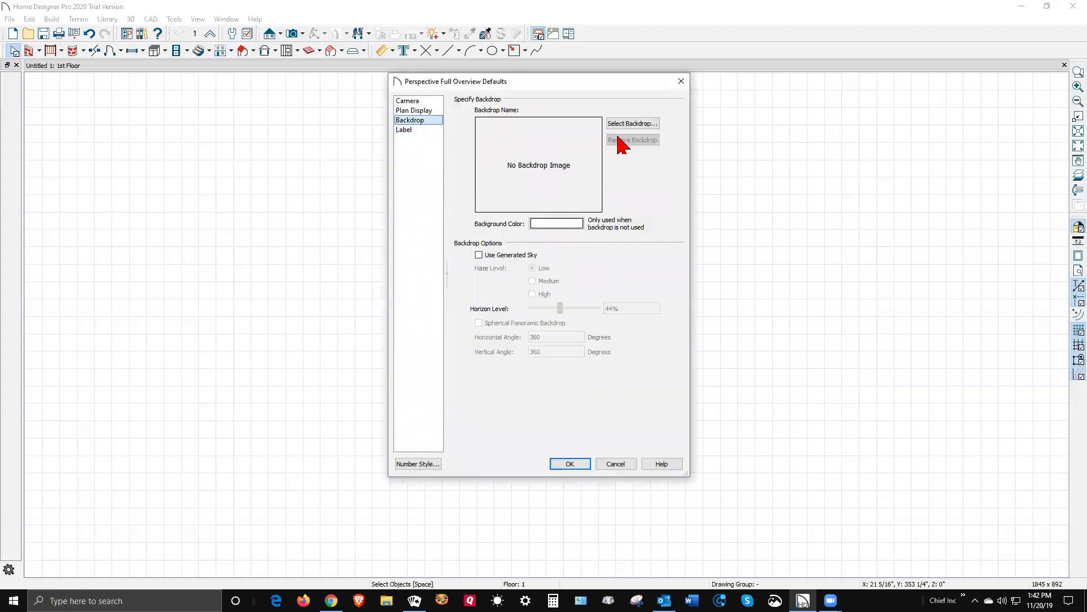
pyautogui.click(632, 124)
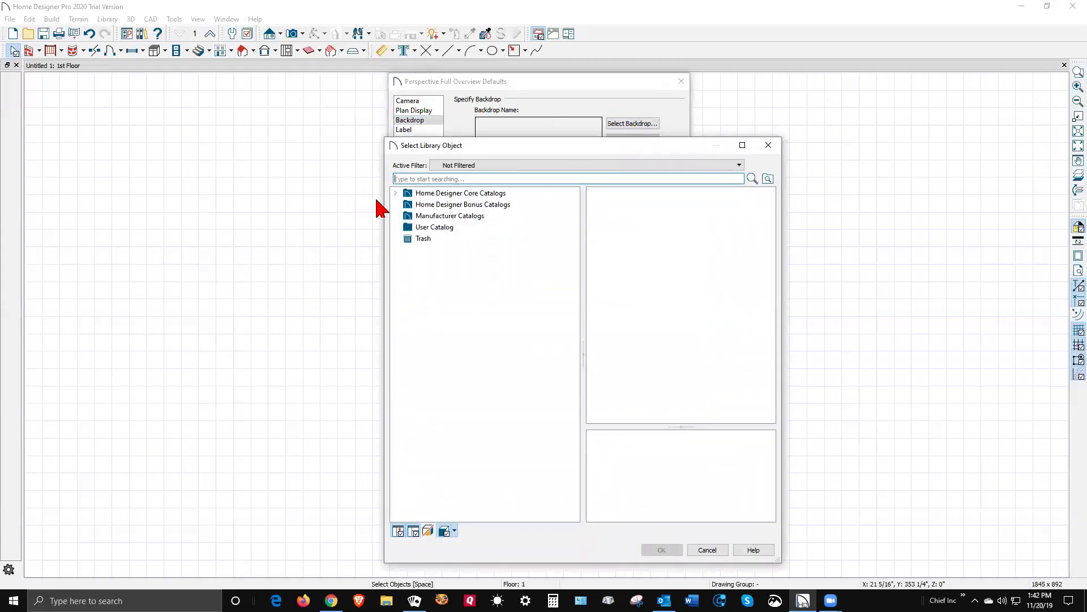
pyautogui.click(396, 194)
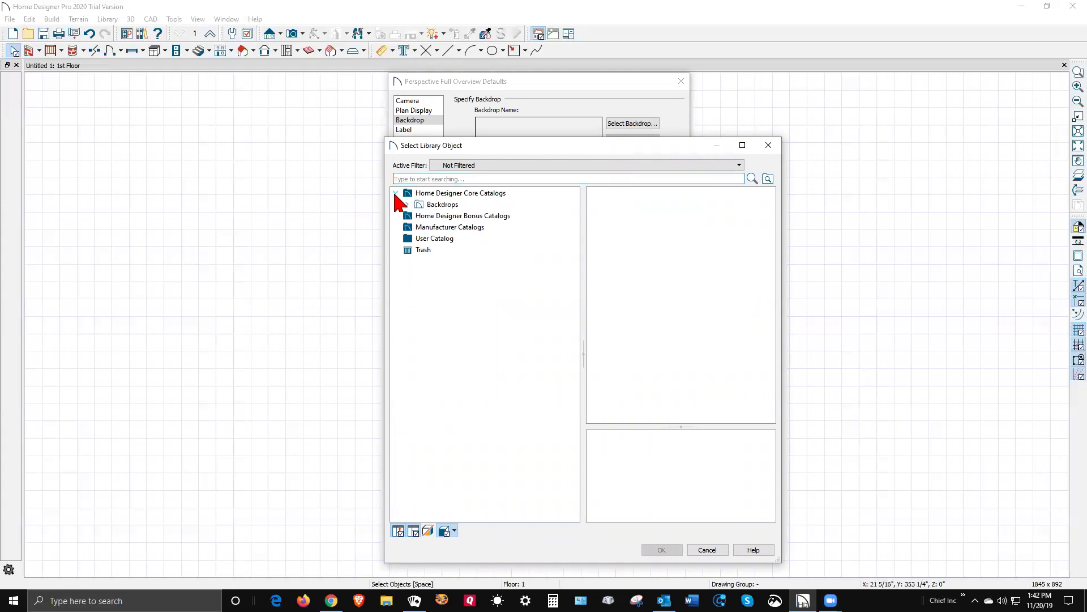
pyautogui.click(406, 203)
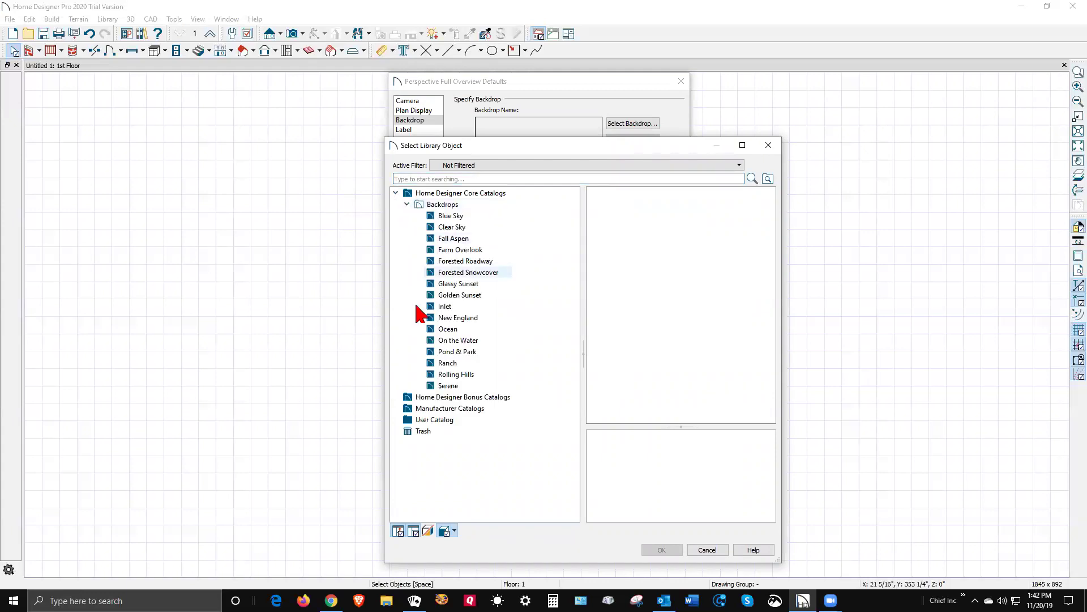
pyautogui.click(450, 374)
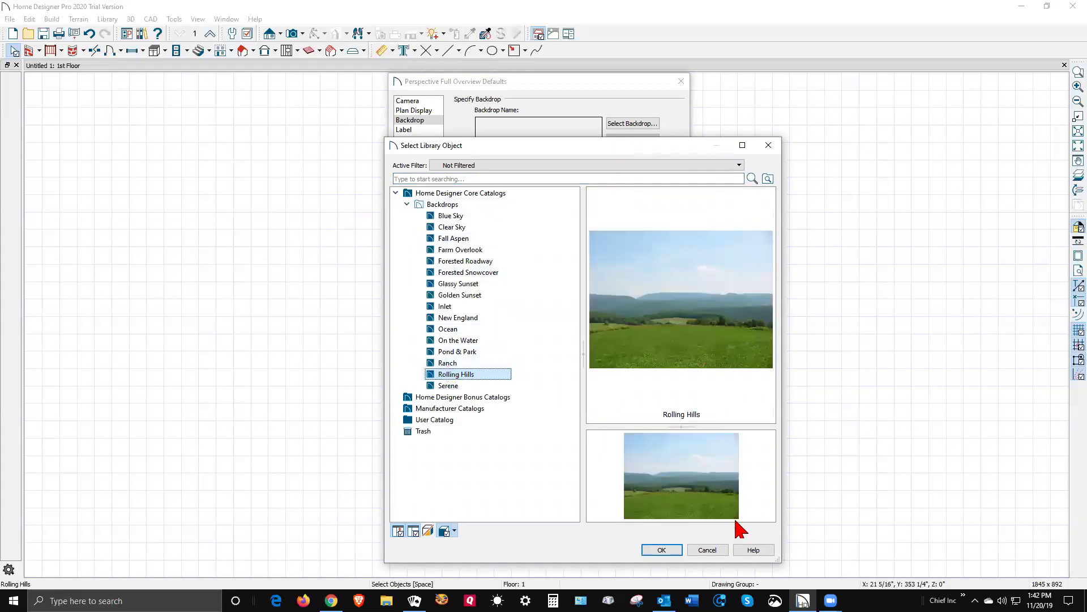
pyautogui.click(663, 549)
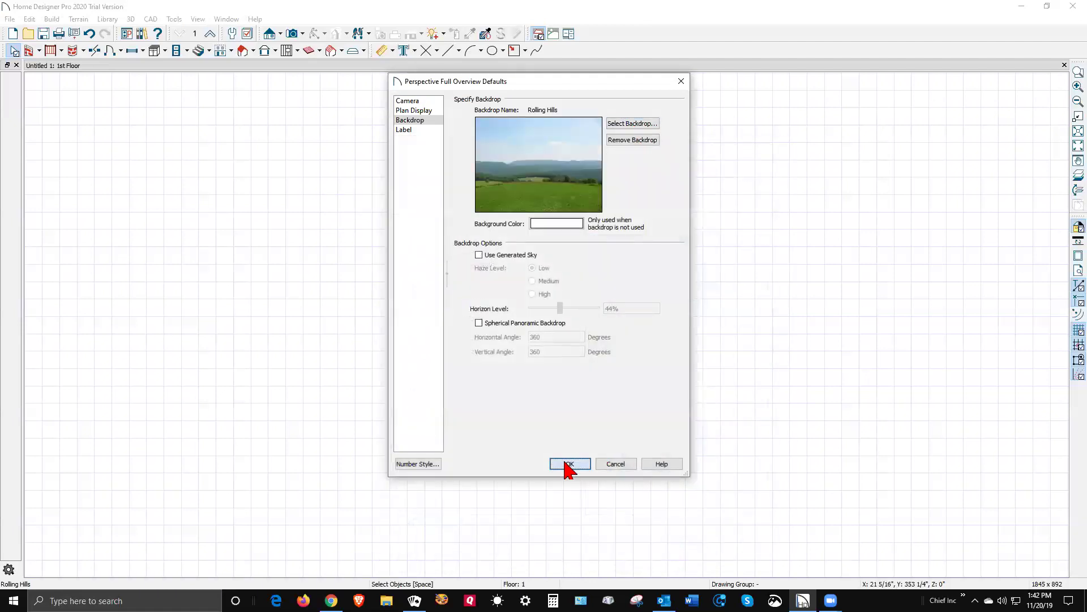
pyautogui.click(569, 464)
pyautogui.click(542, 404)
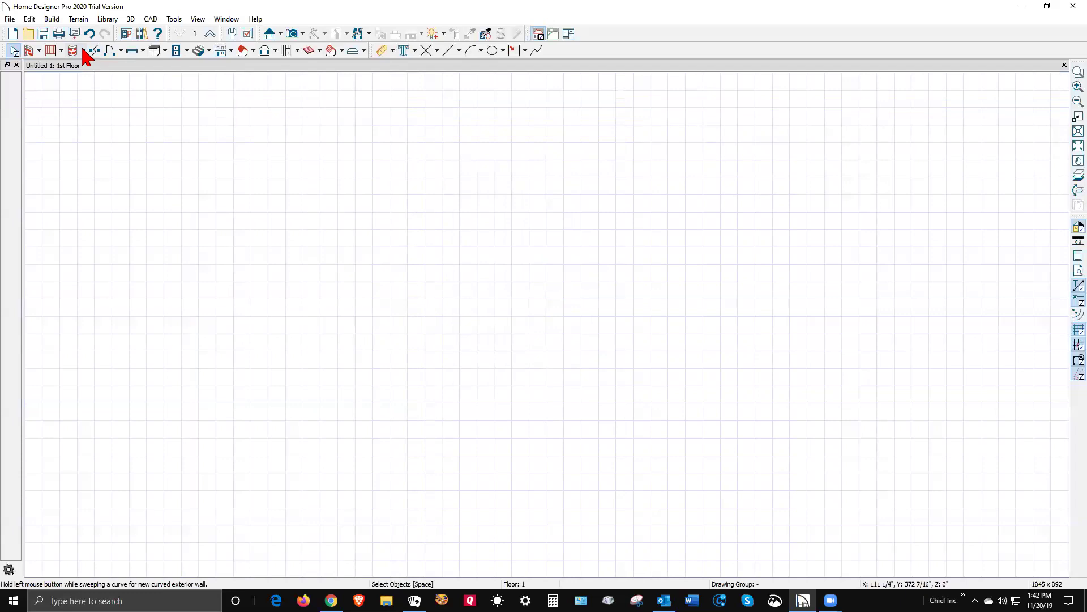
# Draw a 13'-3" by 9'-5 5/8" rectangular room of straight exterior walls.
pyautogui.click(32, 51)
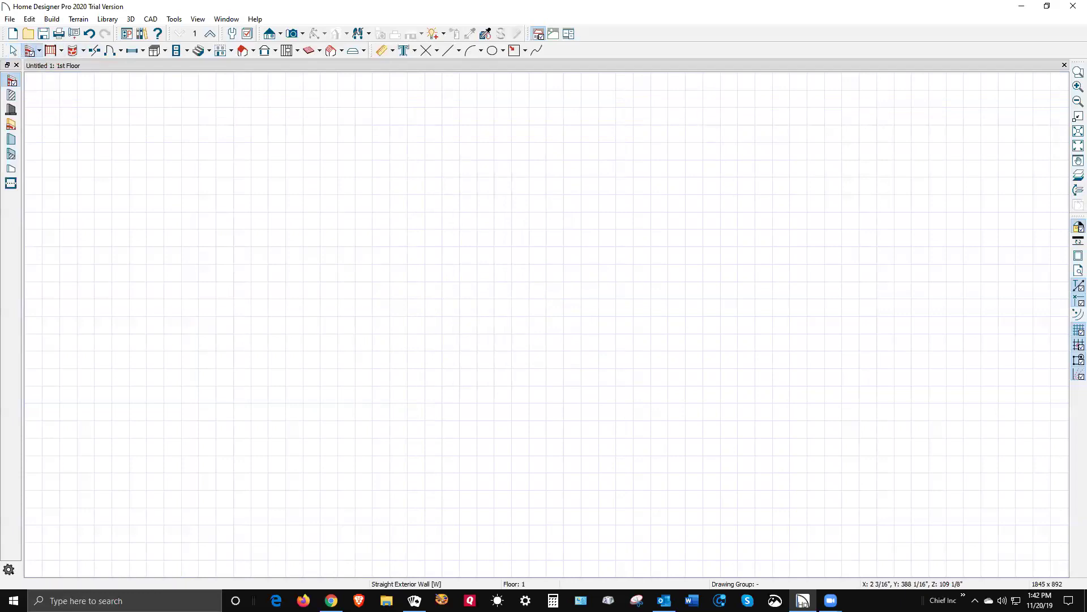
pyautogui.moveTo(505, 368)
pyautogui.mouseDown()
pyautogui.moveTo(509, 215)
pyautogui.moveTo(733, 215)
pyautogui.moveTo(726, 385)
pyautogui.moveTo(504, 381)
pyautogui.mouseUp()
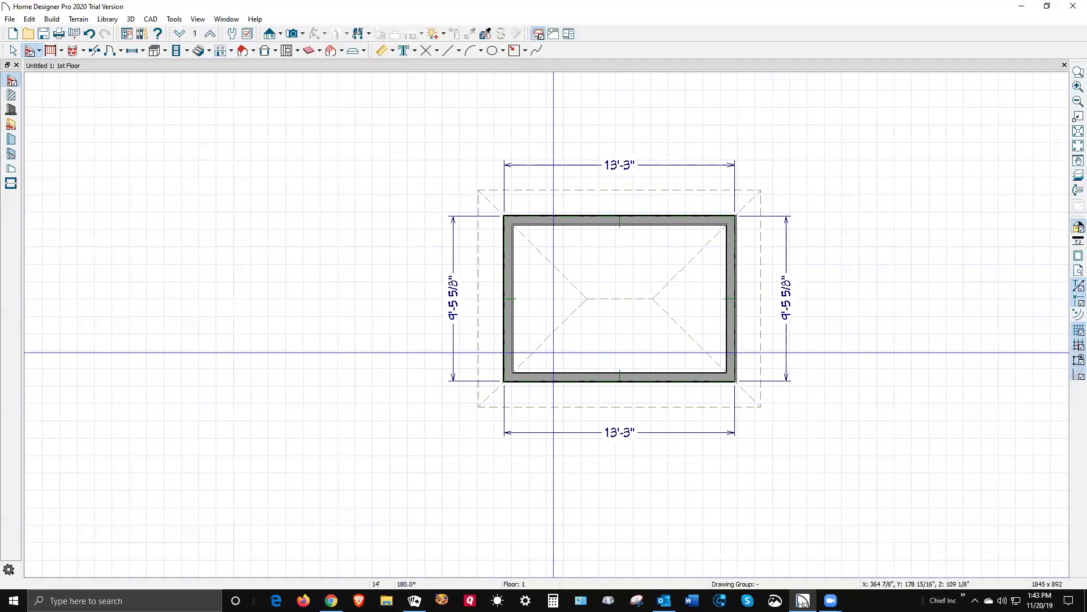
pyautogui.click(302, 35)
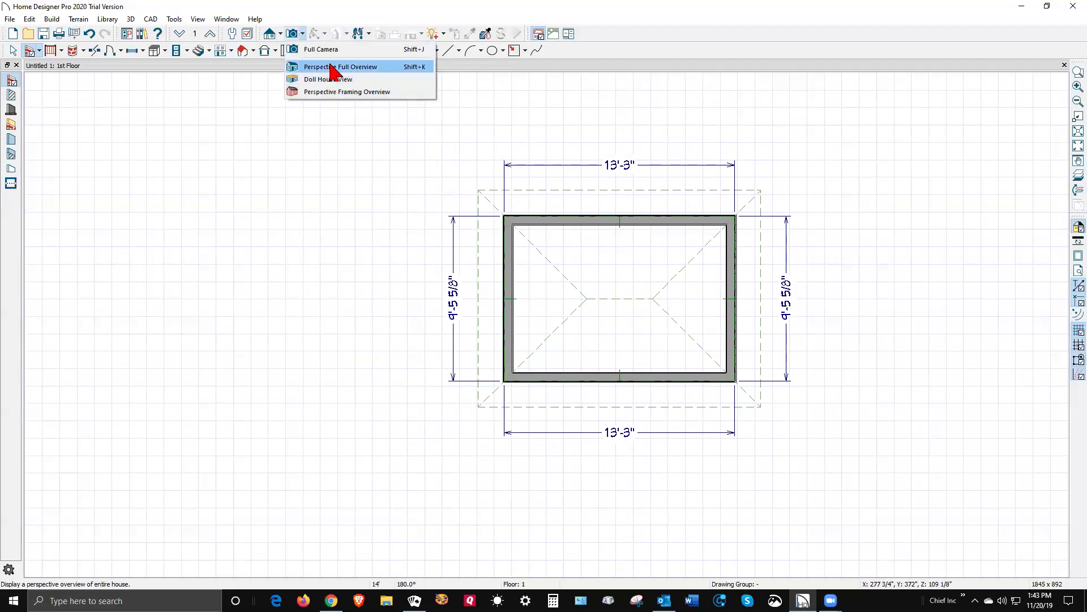
pyautogui.click(335, 67)
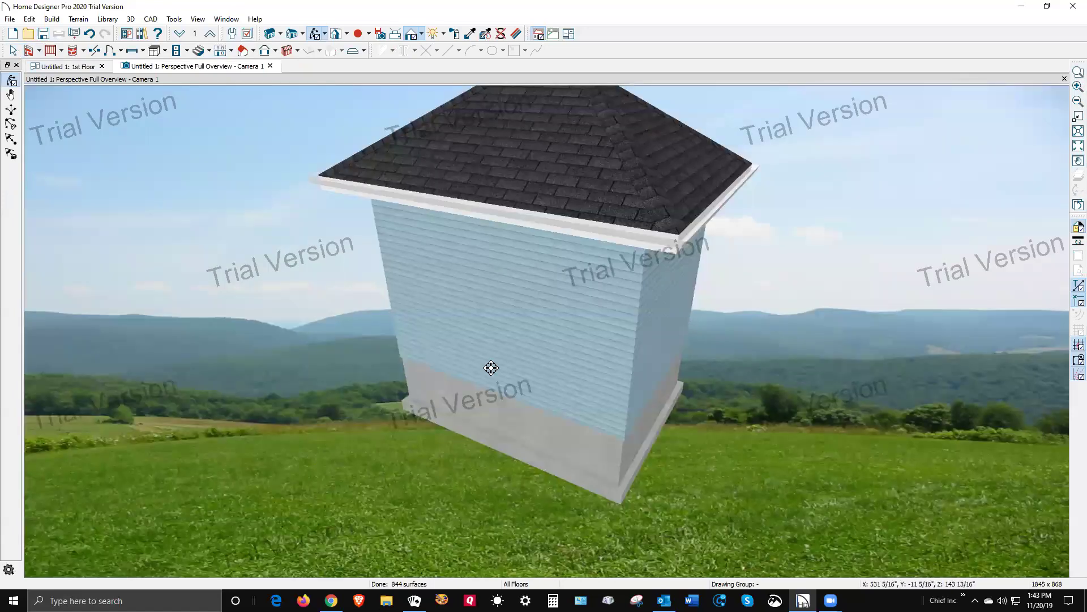
pyautogui.moveTo(493, 368); pyautogui.dragTo(396, 394)
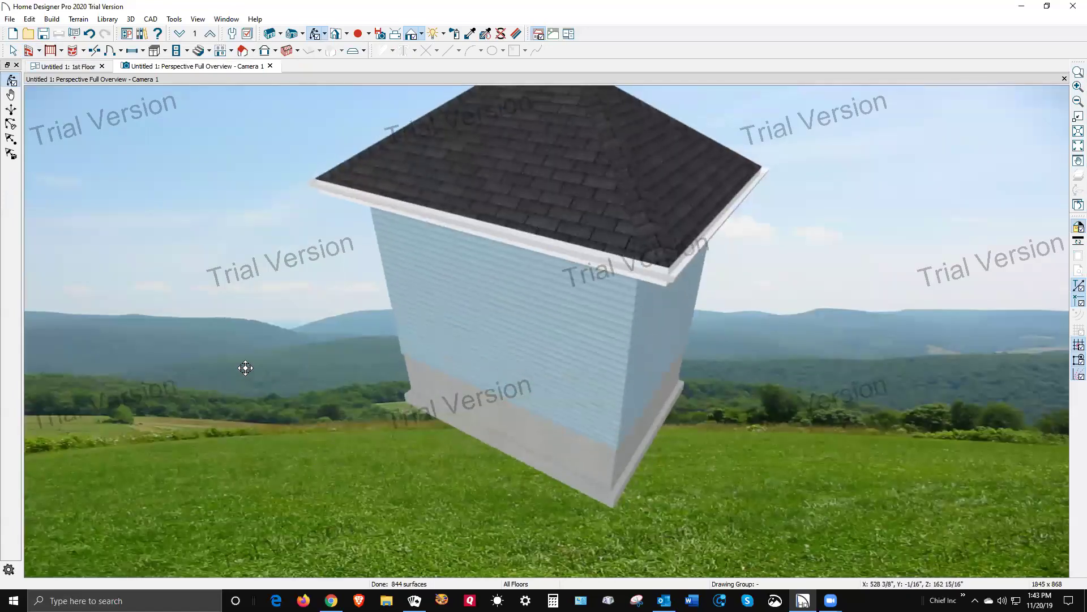
pyautogui.moveTo(651, 405); pyautogui.dragTo(657, 324)
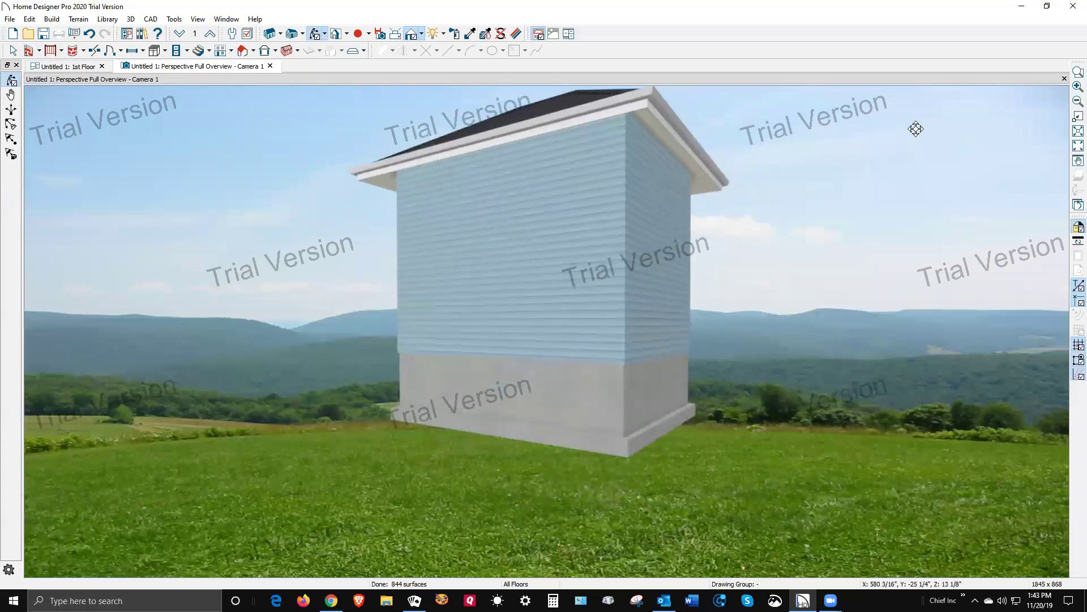
pyautogui.click(1065, 78)
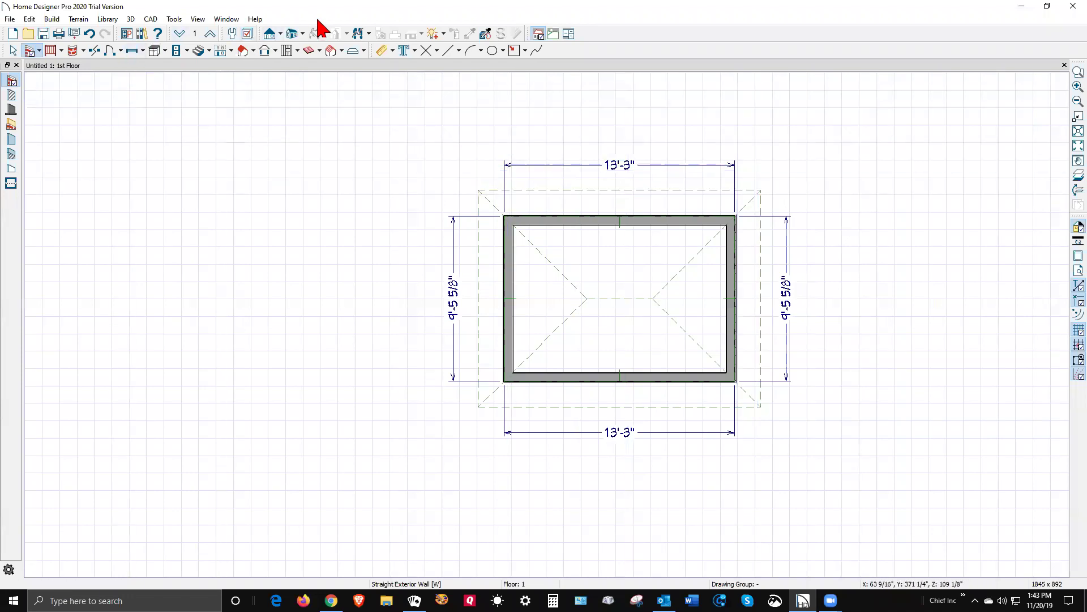
# Place a Full Camera at the plan's lower left aimed at the room.
pyautogui.click(280, 36)
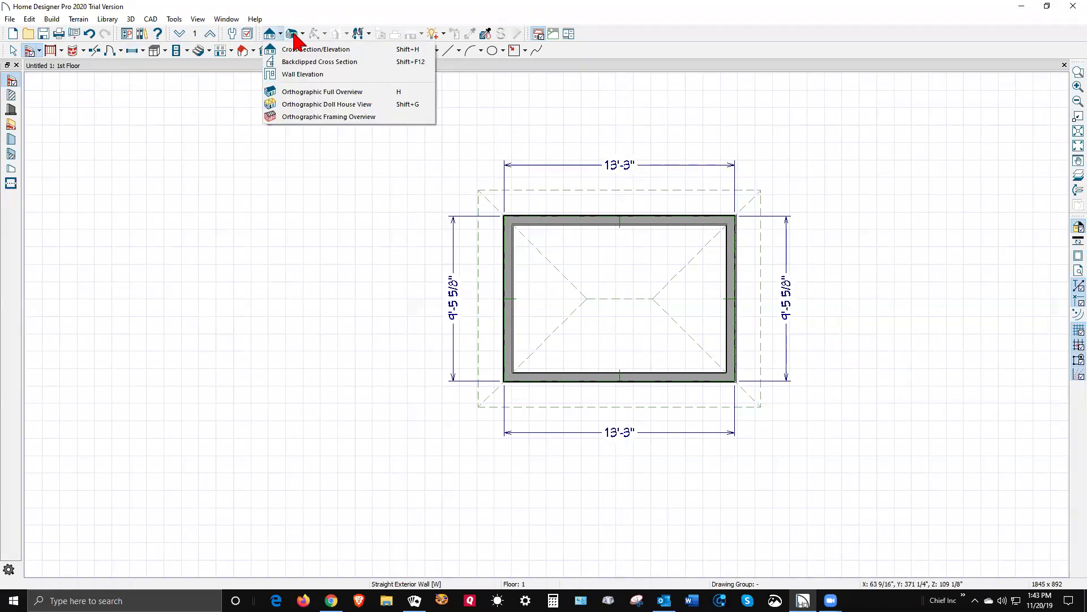
pyautogui.click(303, 35)
pyautogui.click(306, 50)
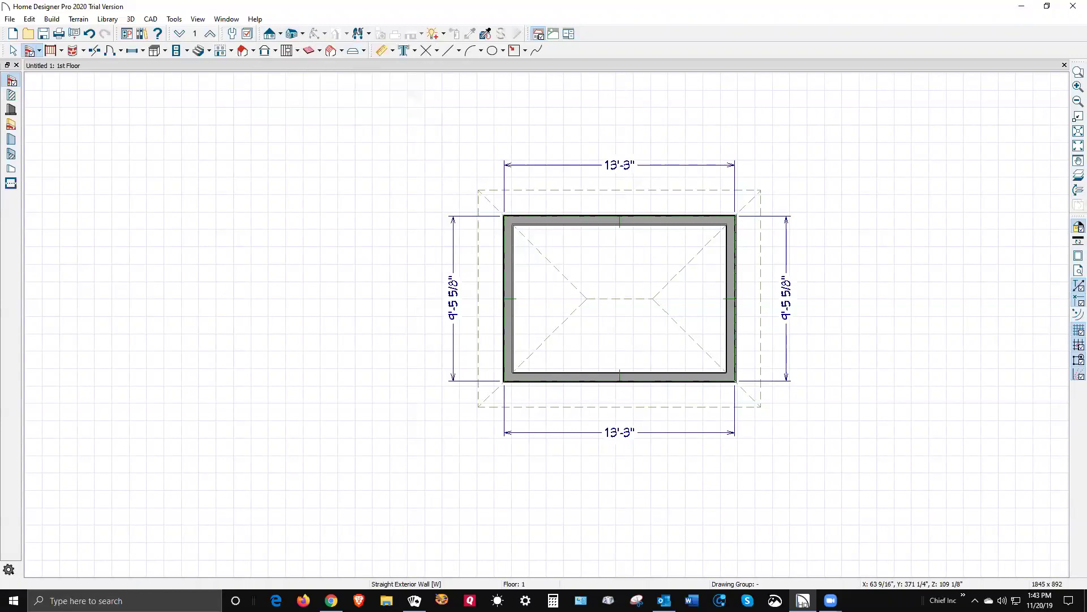
pyautogui.moveTo(266, 525); pyautogui.dragTo(539, 345)
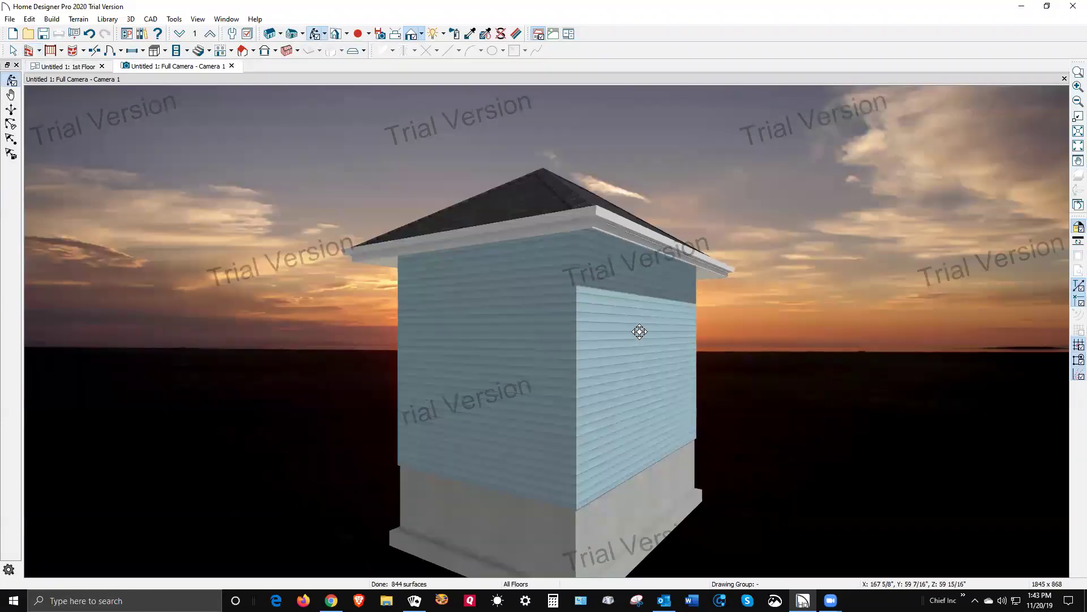
# Pull the camera back and create a grass terrain perimeter around the room.
pyautogui.moveTo(488, 385); pyautogui.dragTo(536, 506)
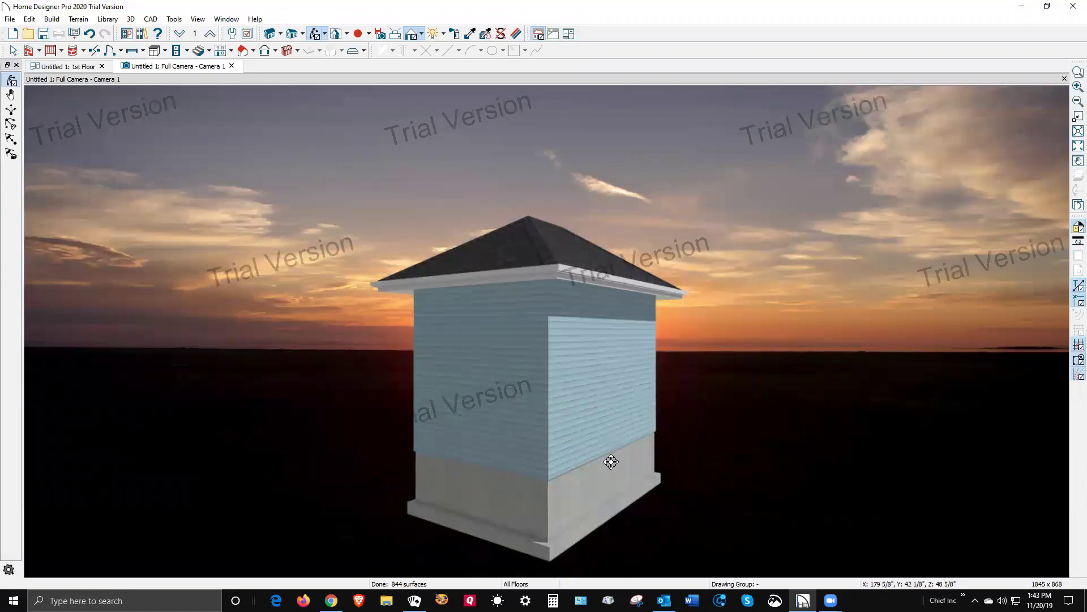
pyautogui.click(82, 19)
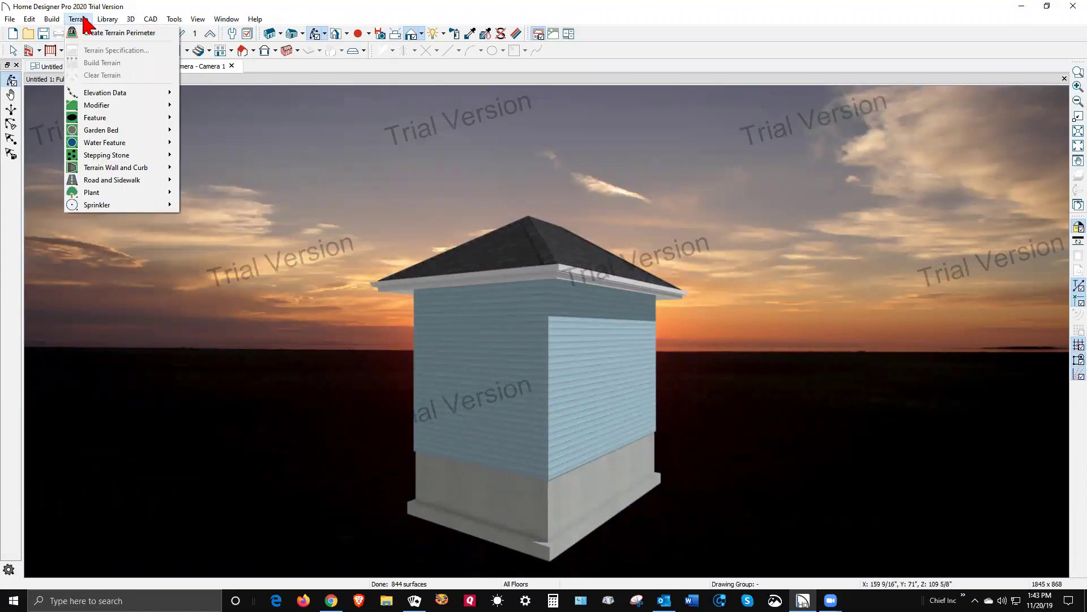
pyautogui.click(107, 33)
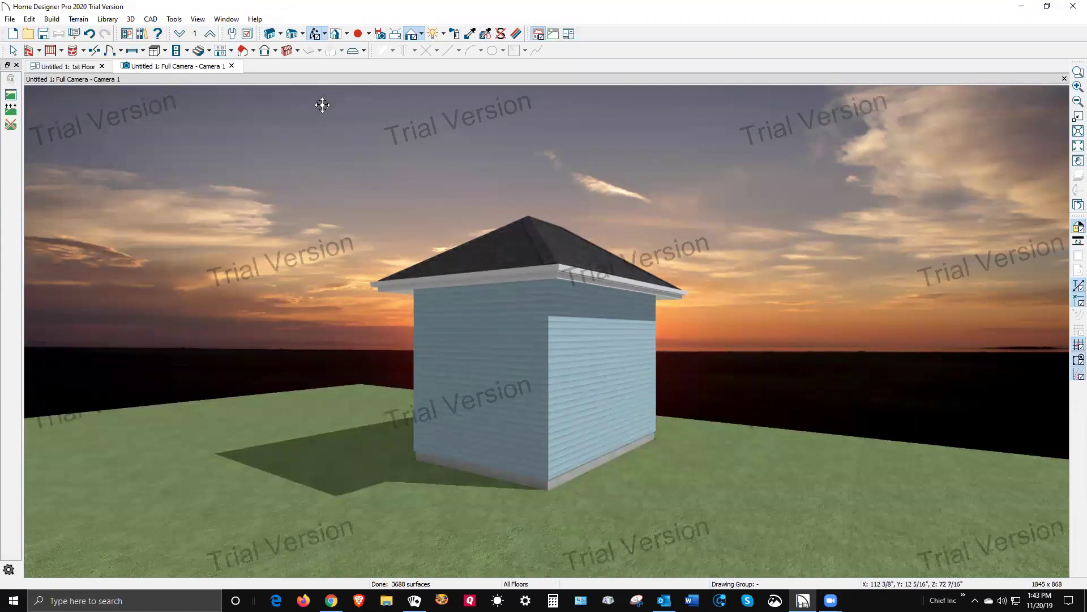
# Turn sunlight off with 3D > Lighting > Toggle Sunlight, dimming the room and terrain.
pyautogui.click(130, 19)
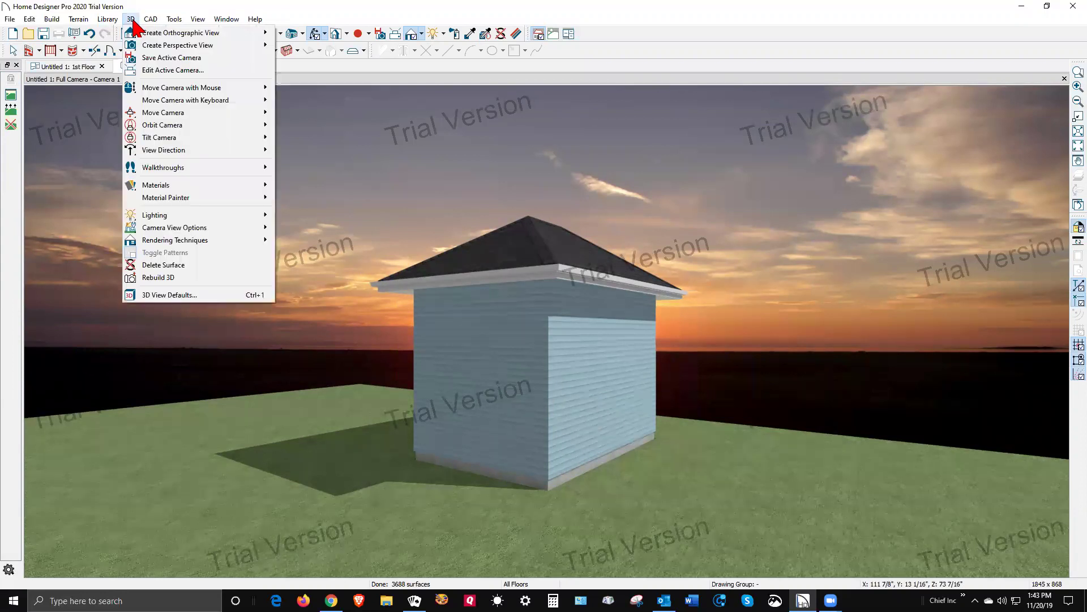
pyautogui.moveTo(181, 216)
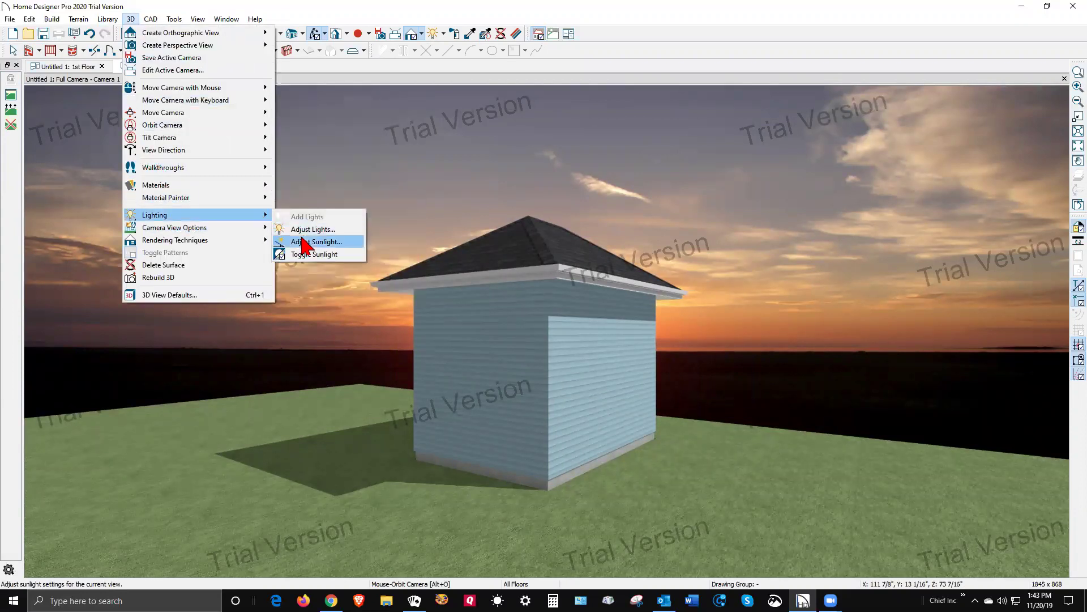
pyautogui.click(315, 256)
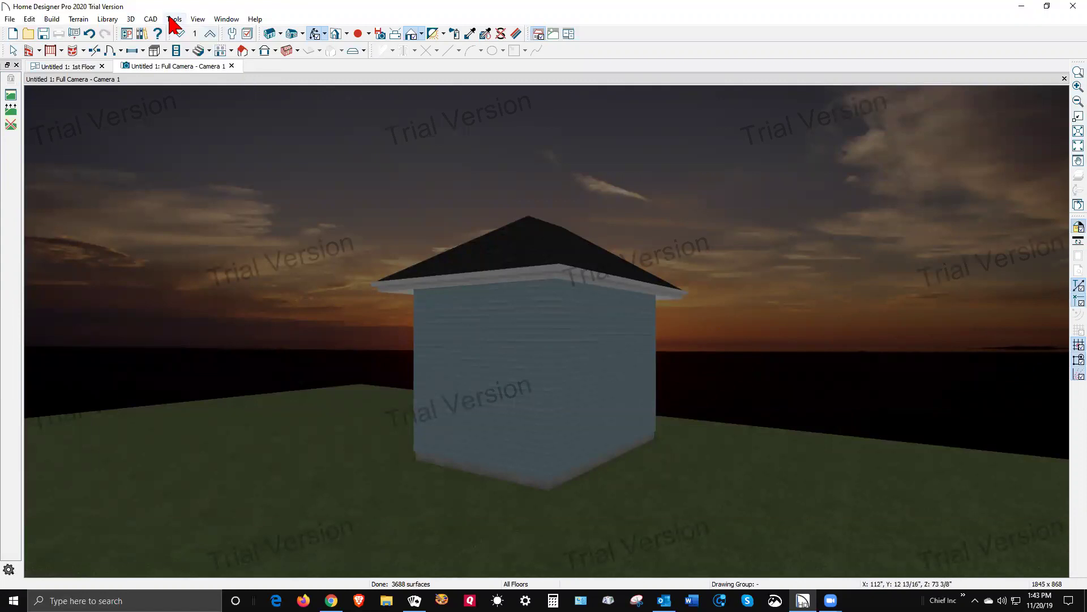
pyautogui.click(132, 19)
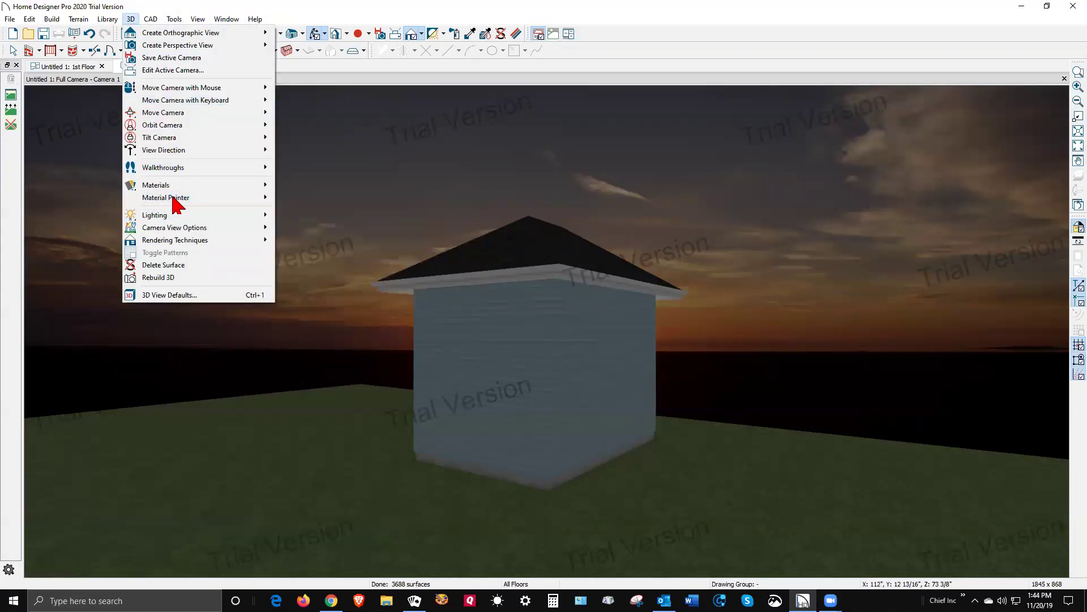
pyautogui.moveTo(174, 222)
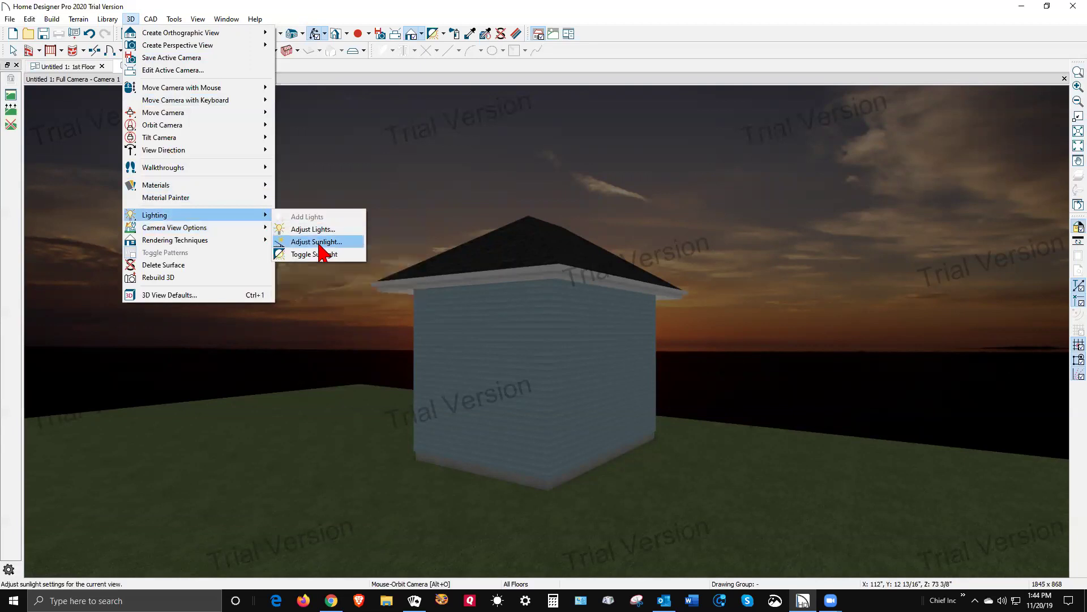
# Switch this camera to a generic sun with 26,000 Lux (Dusk) intensity.
pyautogui.click(320, 243)
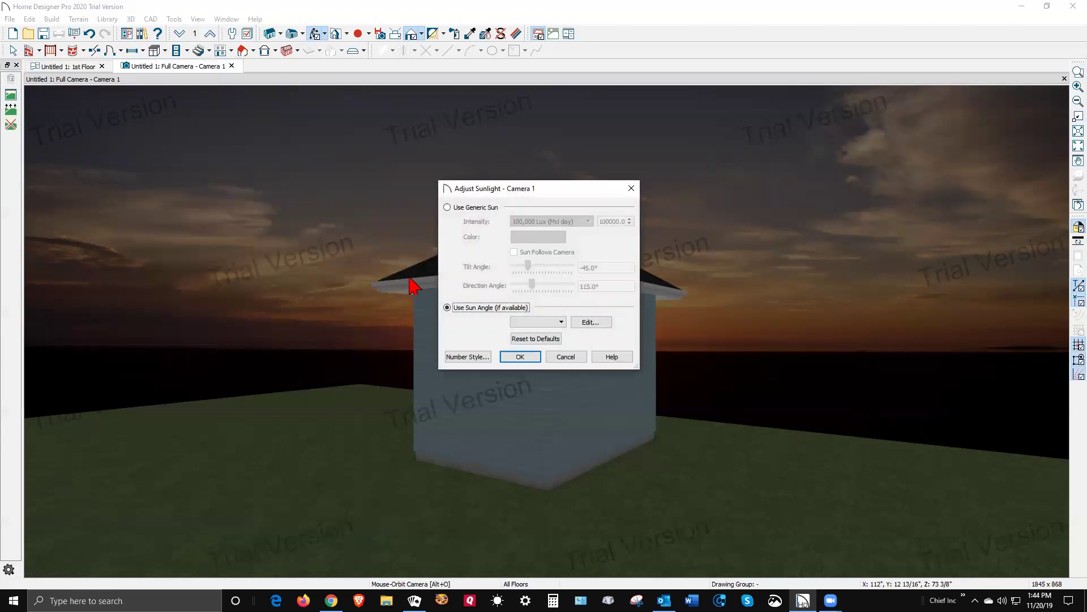
pyautogui.click(462, 207)
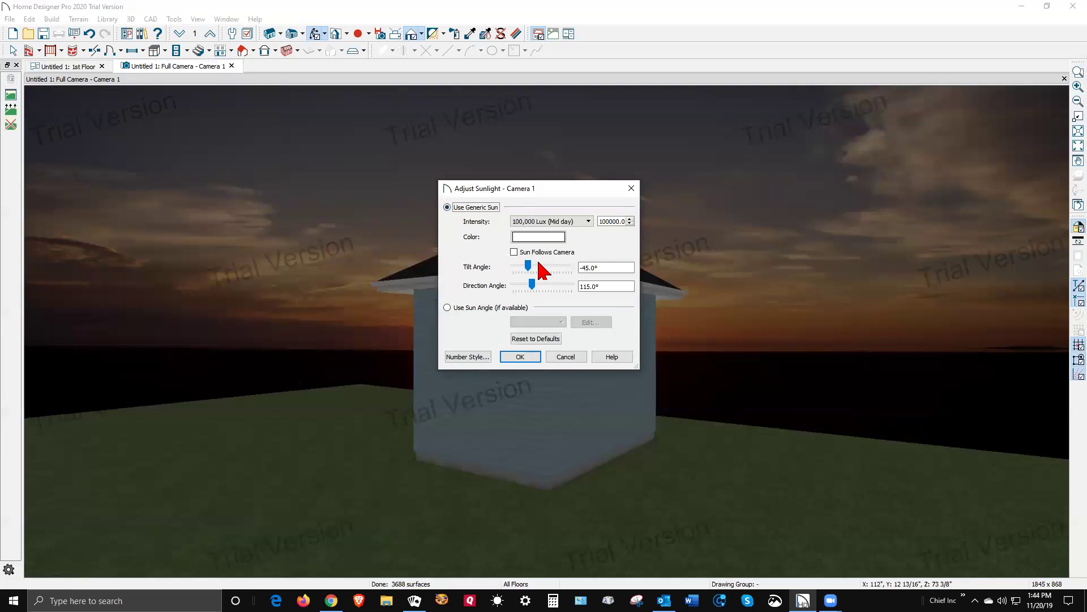
pyautogui.click(586, 222)
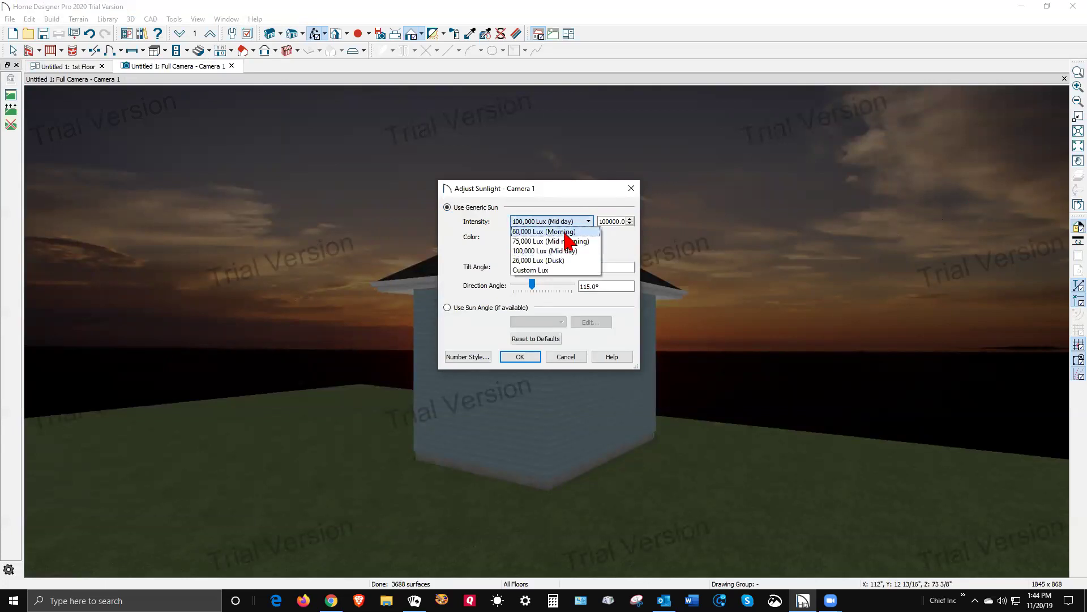
pyautogui.click(572, 260)
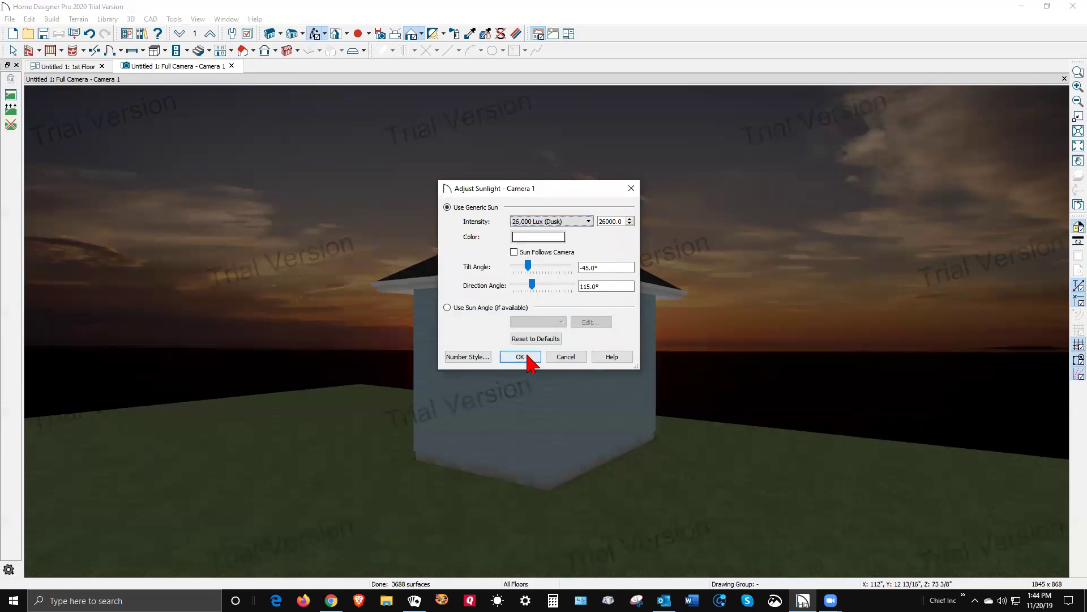
pyautogui.click(520, 357)
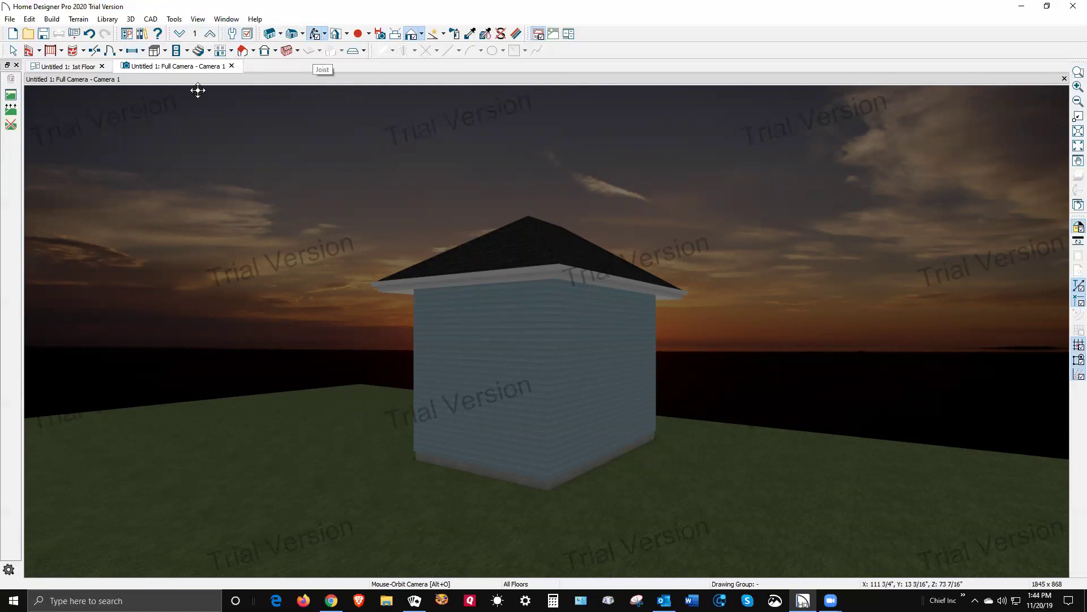
# Set the default Arrow style under Text, Callouts and Markers to a small filled arrowhead.
pyautogui.click(31, 19)
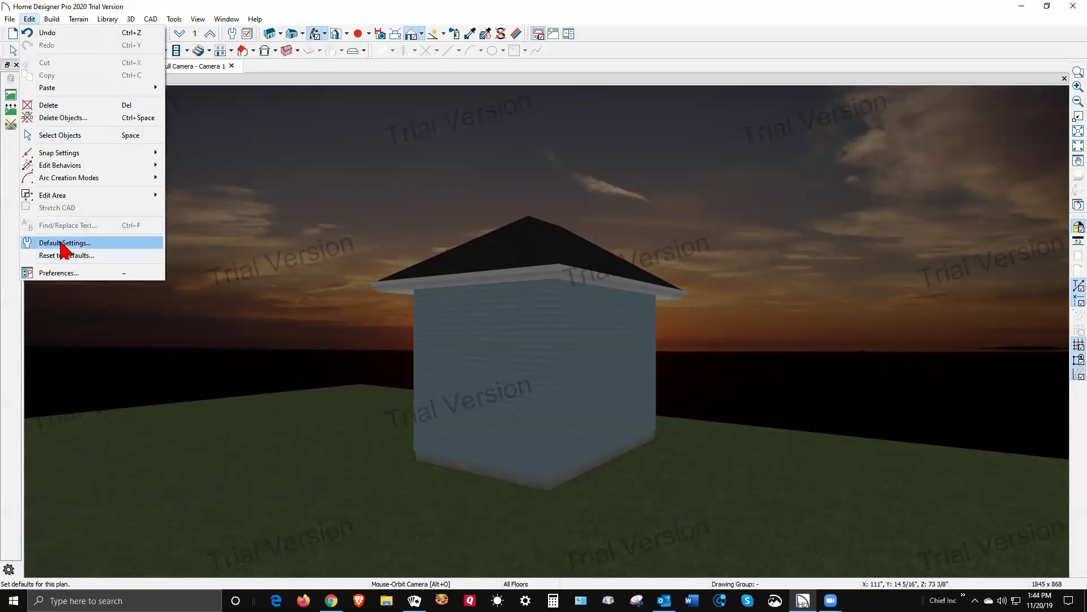
pyautogui.click(57, 243)
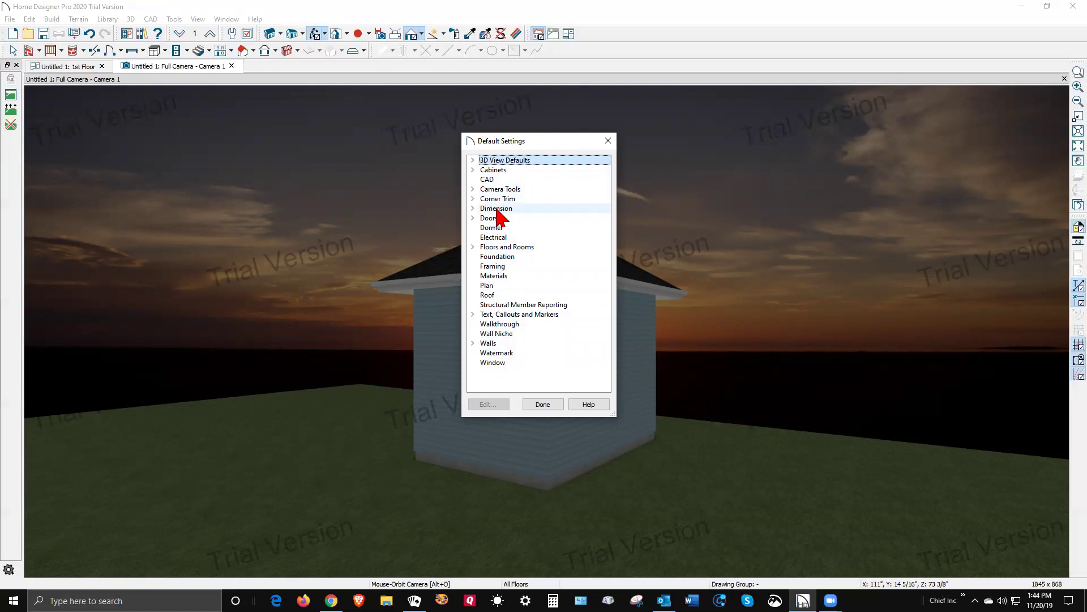
pyautogui.click(474, 315)
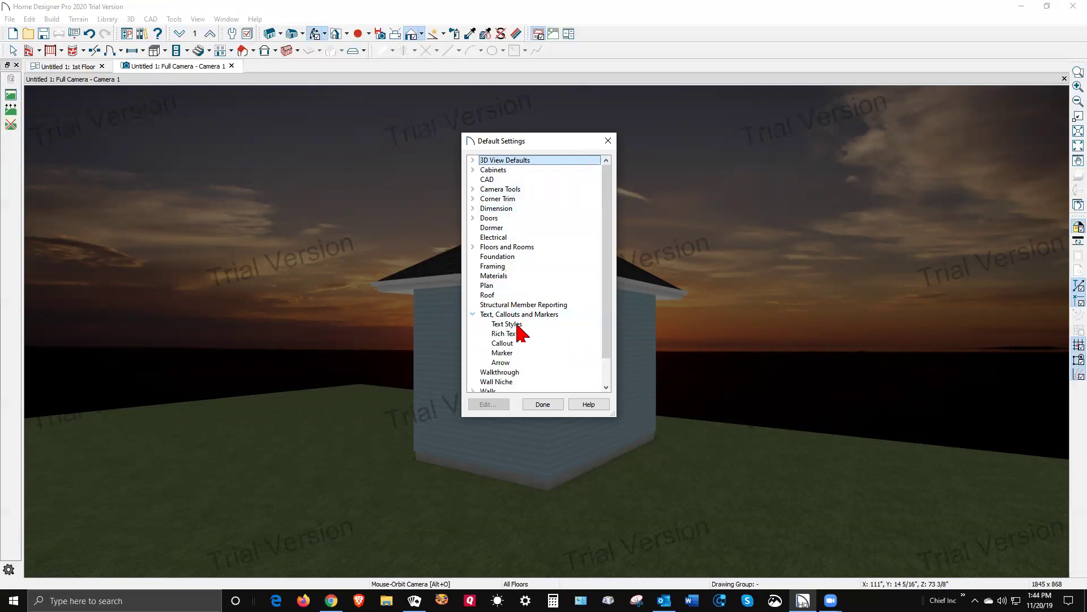
pyautogui.click(513, 326)
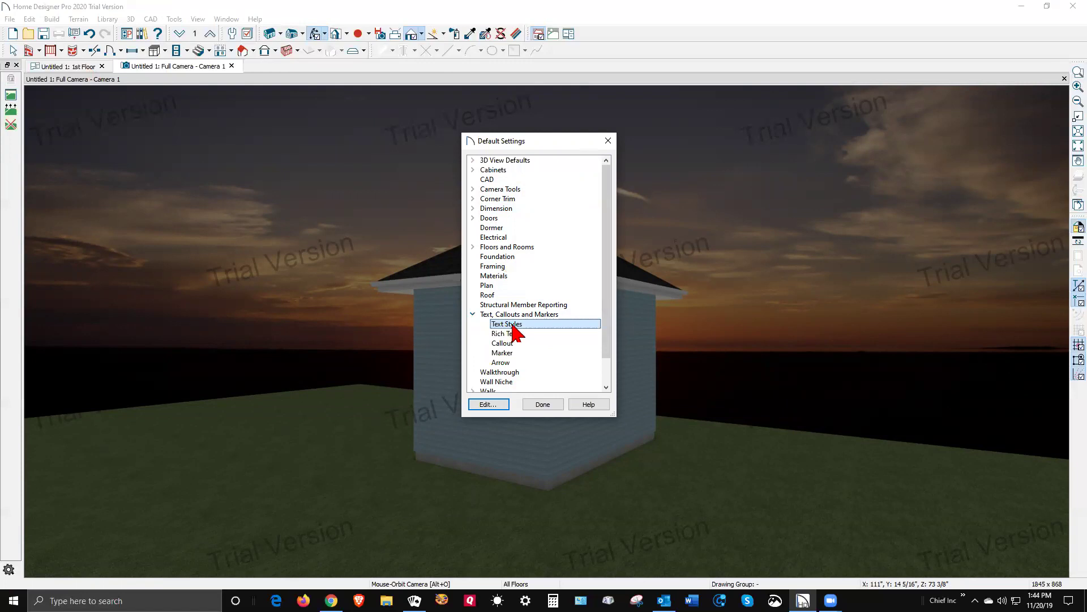
pyautogui.click(513, 363)
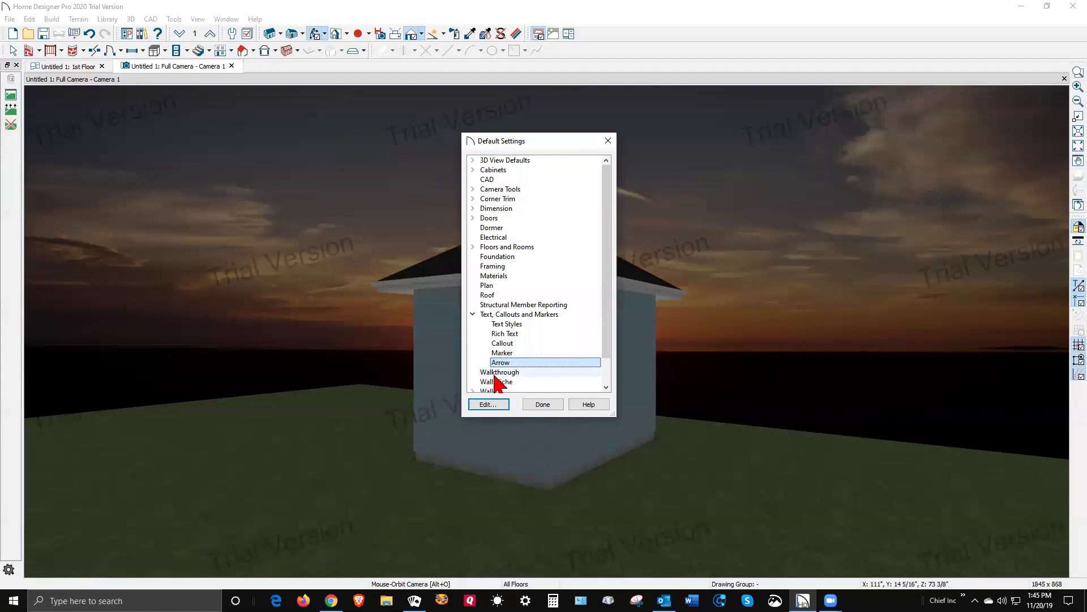
pyautogui.click(488, 404)
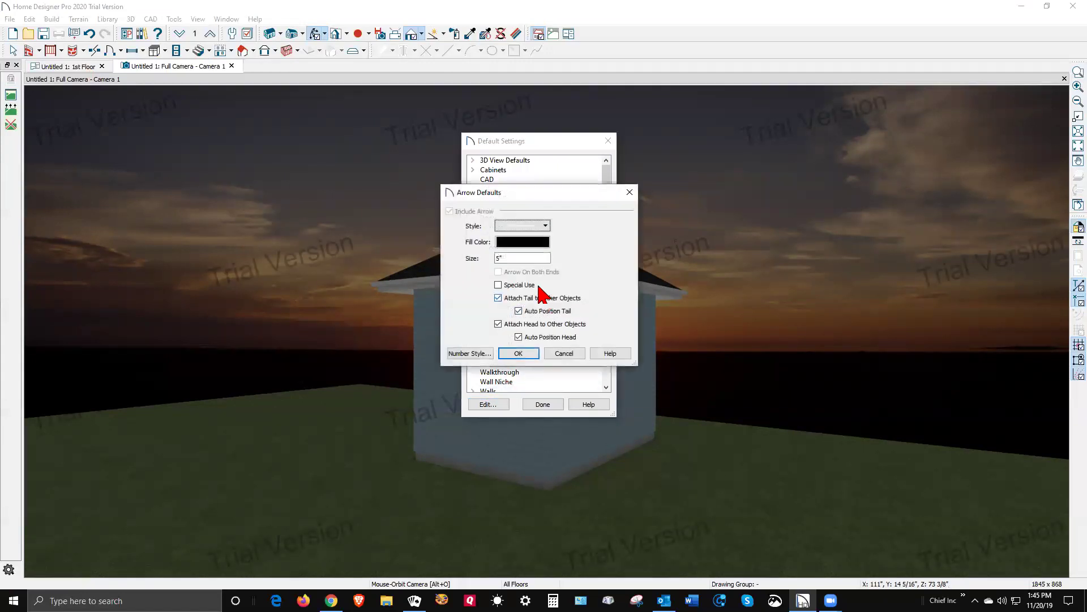
pyautogui.click(519, 226)
pyautogui.click(526, 451)
pyautogui.click(519, 353)
pyautogui.click(473, 315)
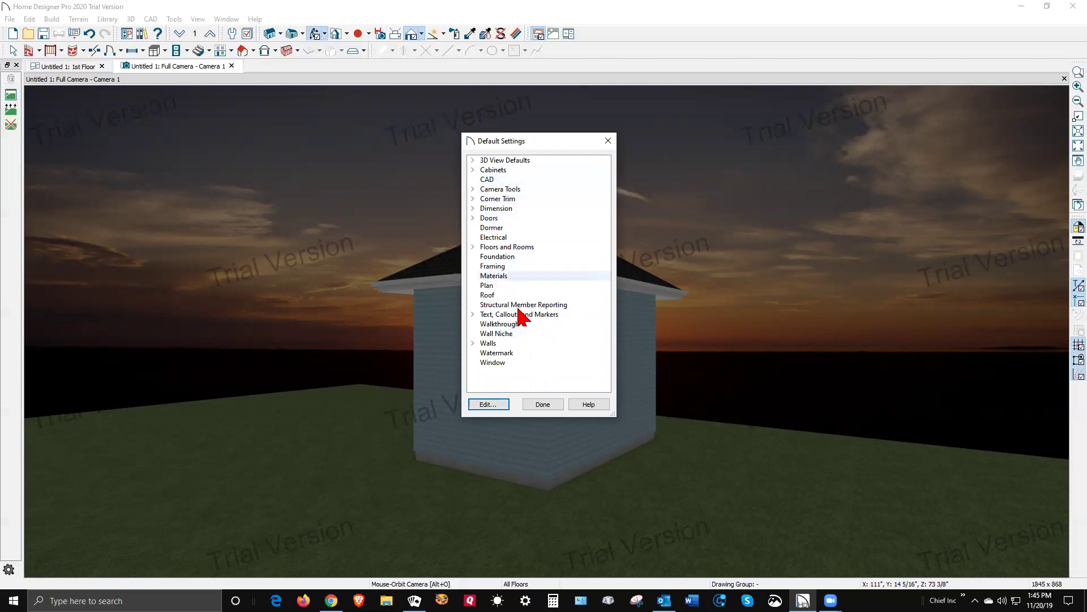
pyautogui.click(545, 403)
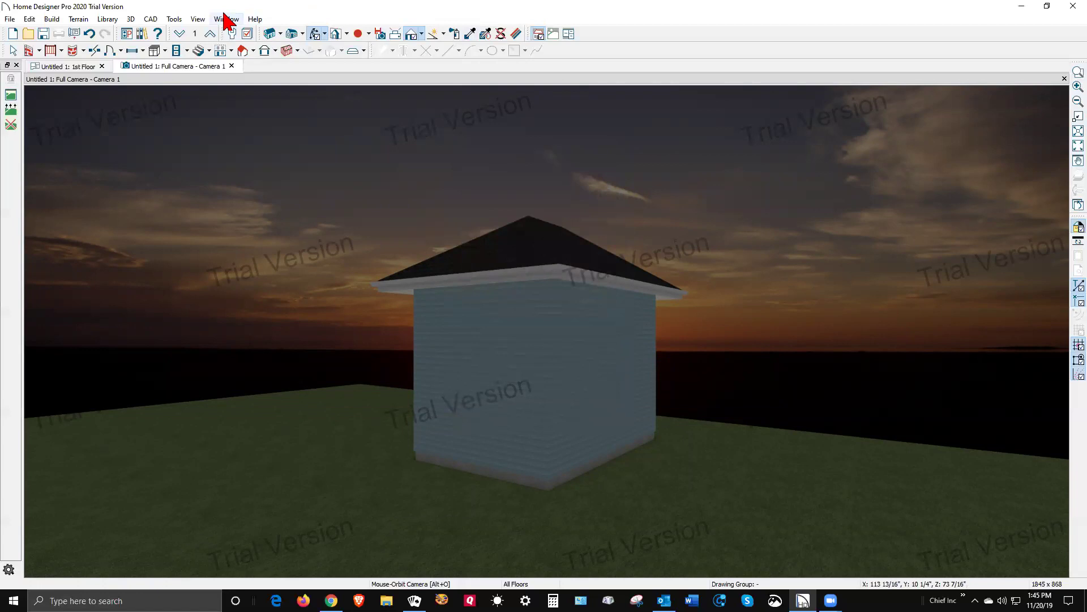
# Launch the Home Designer Software Support website via Help > Technical Support.
pyautogui.click(253, 19)
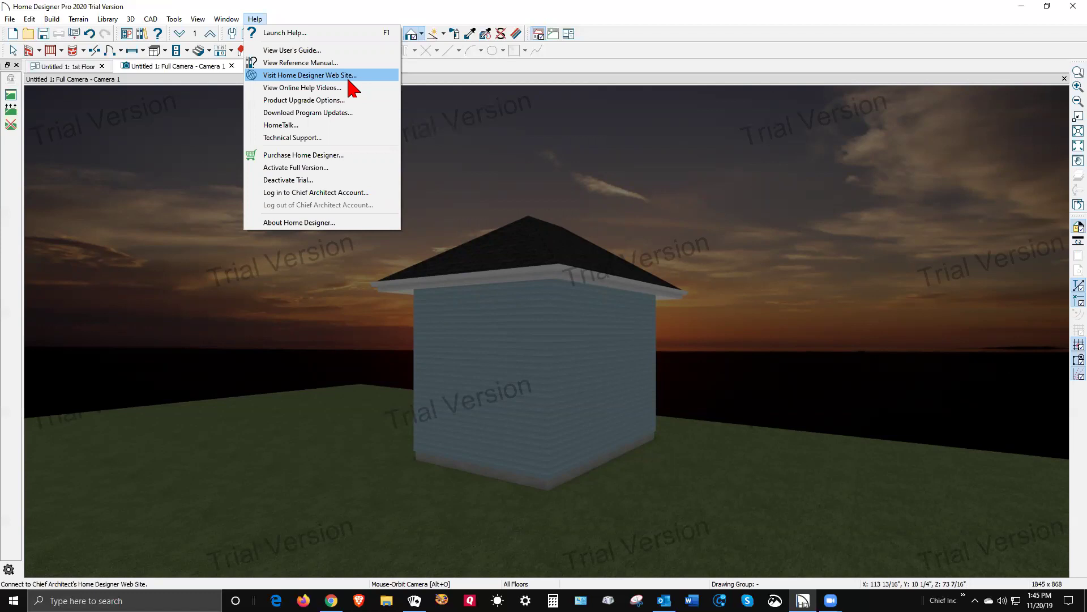
pyautogui.click(326, 139)
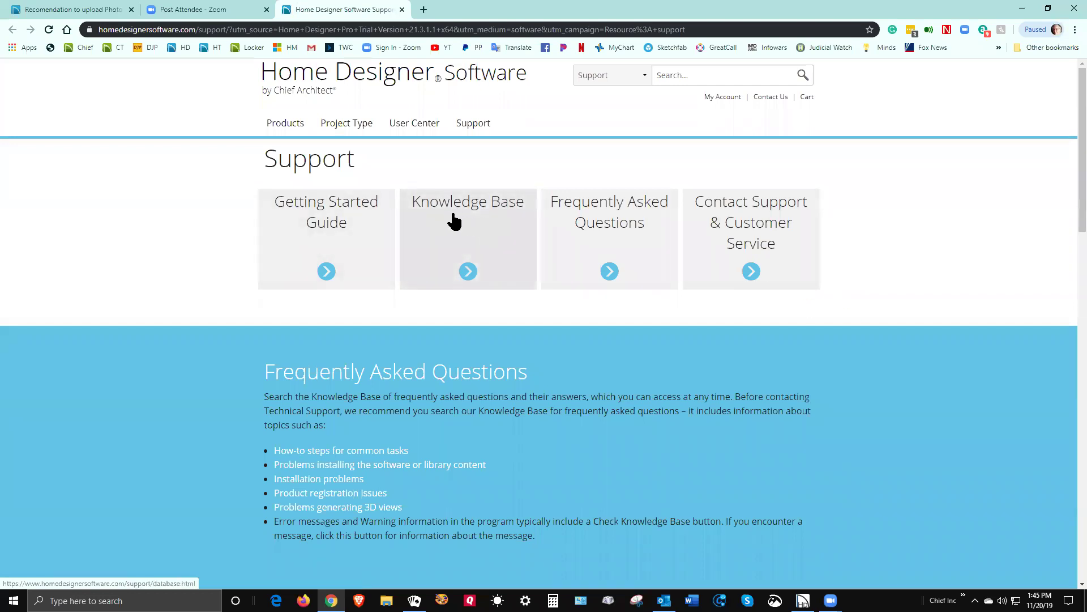
# Search the Knowledge Base for 'Physically Based Rendering', finding 'Adjusting Render Camera Quality'.
pyautogui.click(463, 248)
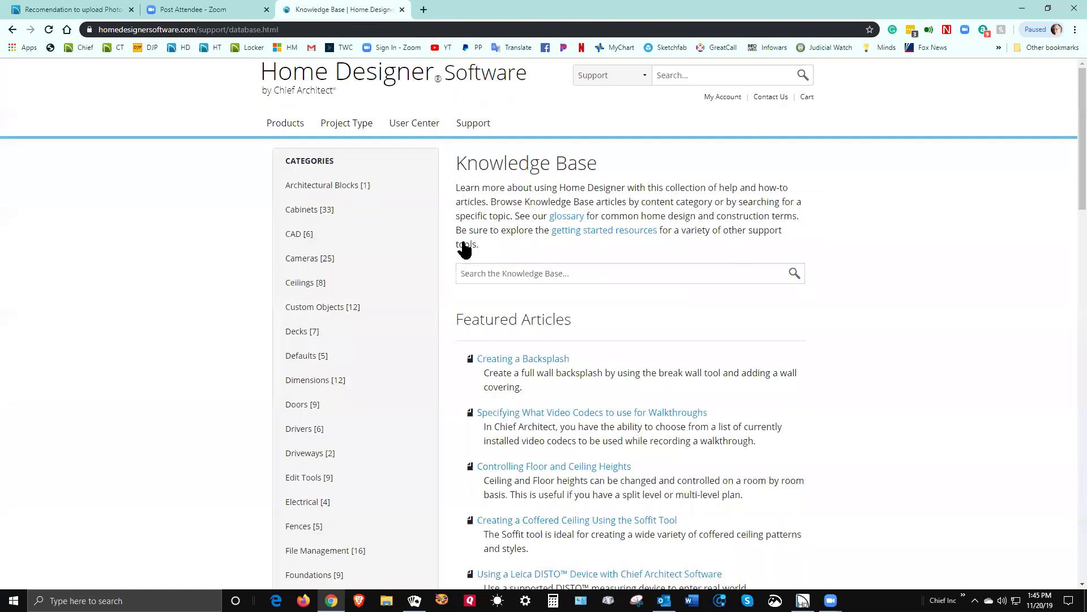
pyautogui.click(702, 78)
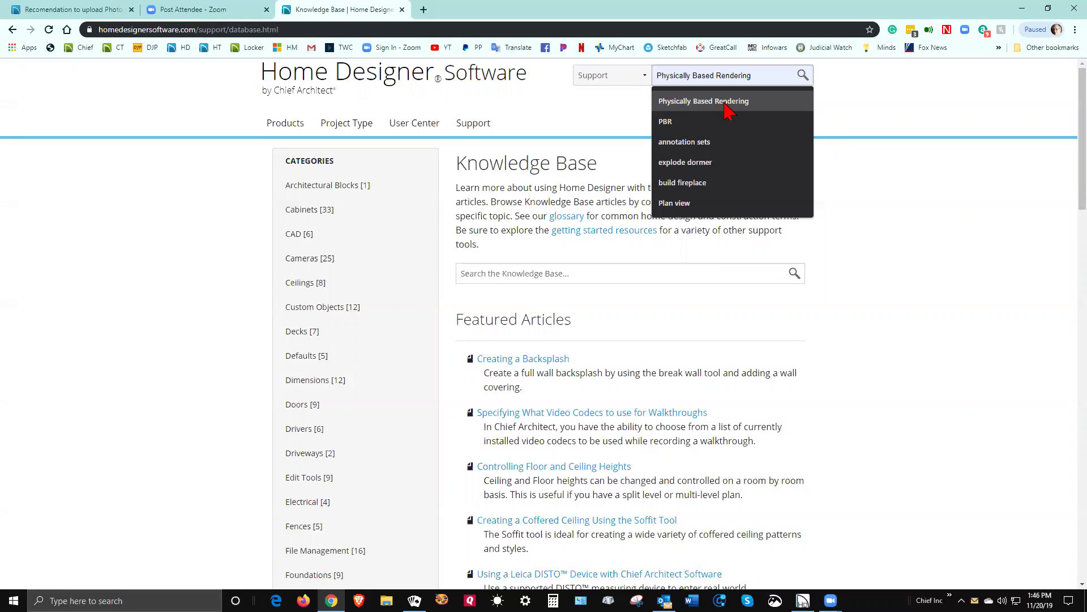
pyautogui.click(727, 102)
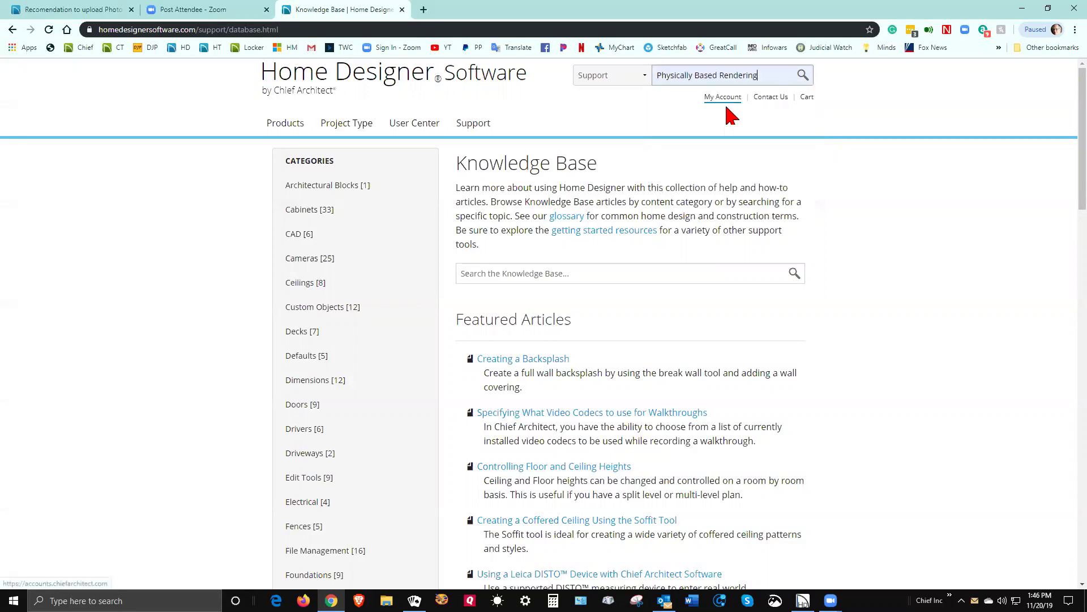
pyautogui.click(799, 78)
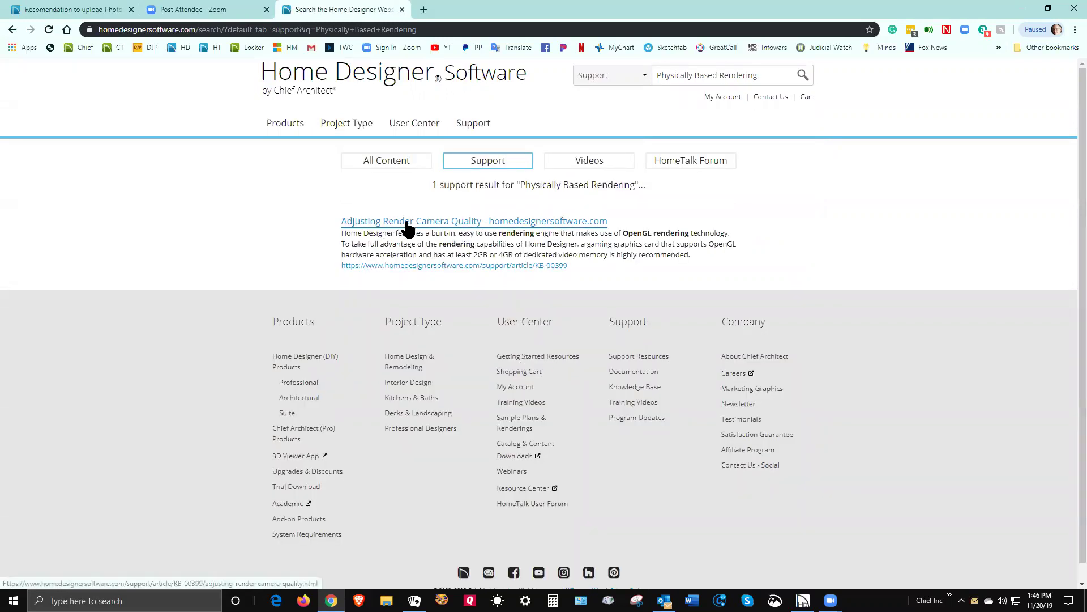
# Review the Videos and Support results, then close the search results browser tab.
pyautogui.click(592, 164)
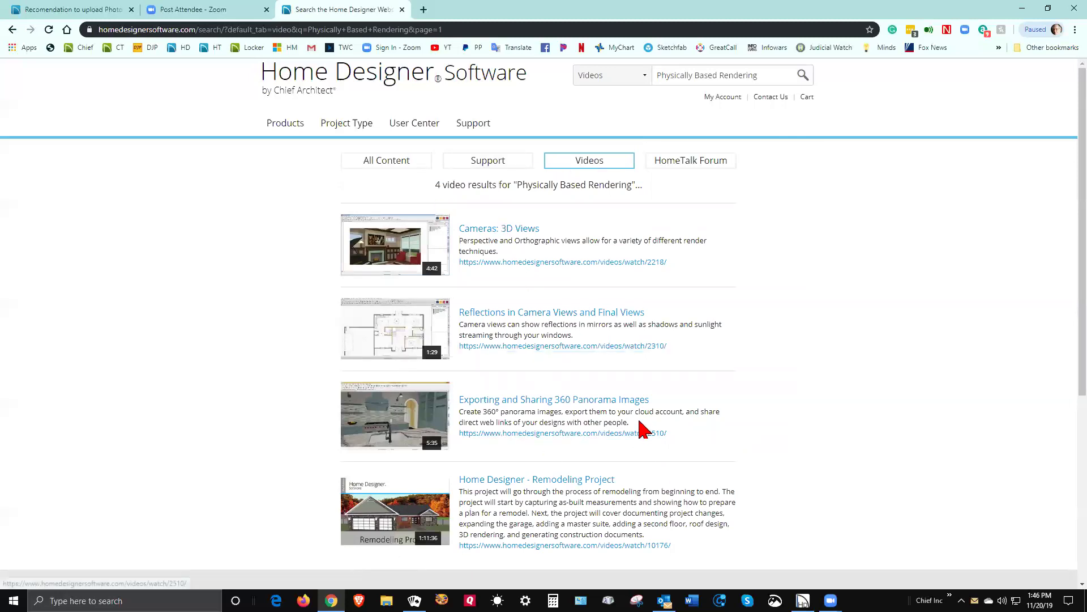
pyautogui.click(506, 165)
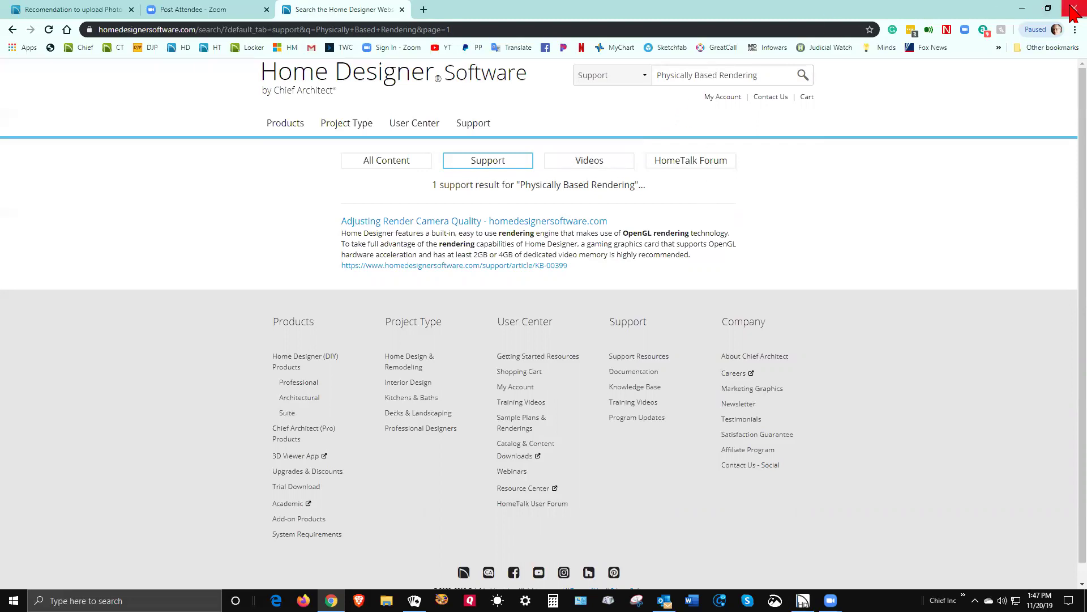
pyautogui.click(402, 9)
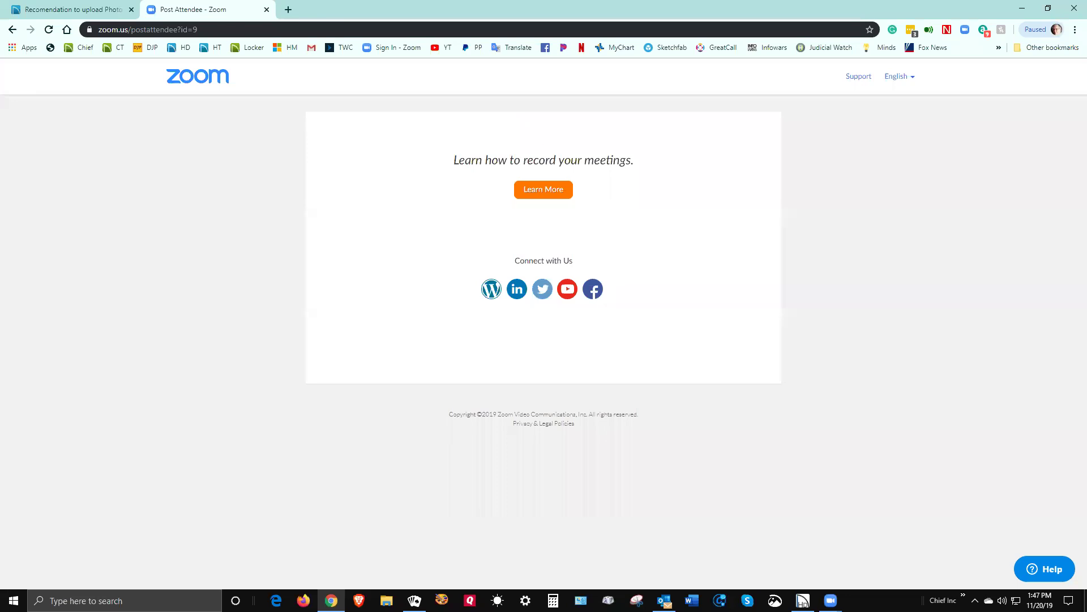